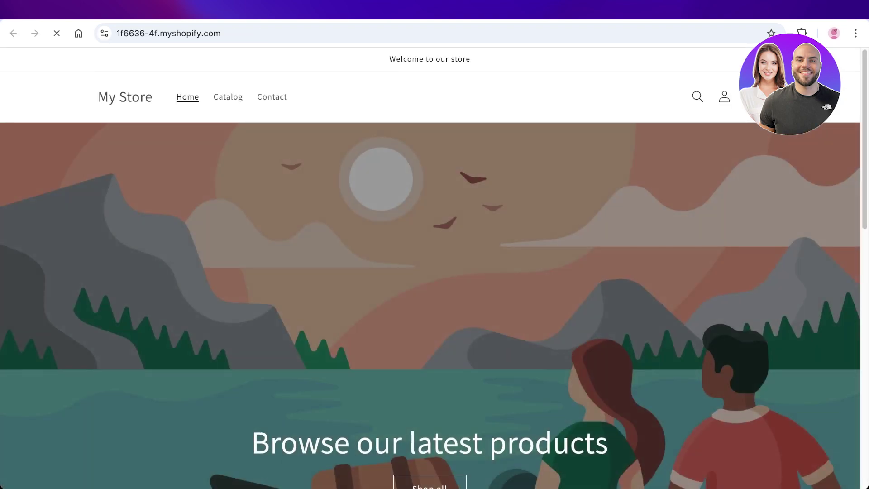
Examine the storefront home page, from the header and hero banner down to the featured products section
scroll(430, 267, "down", 12)
scroll(430, 267, "up", 6)
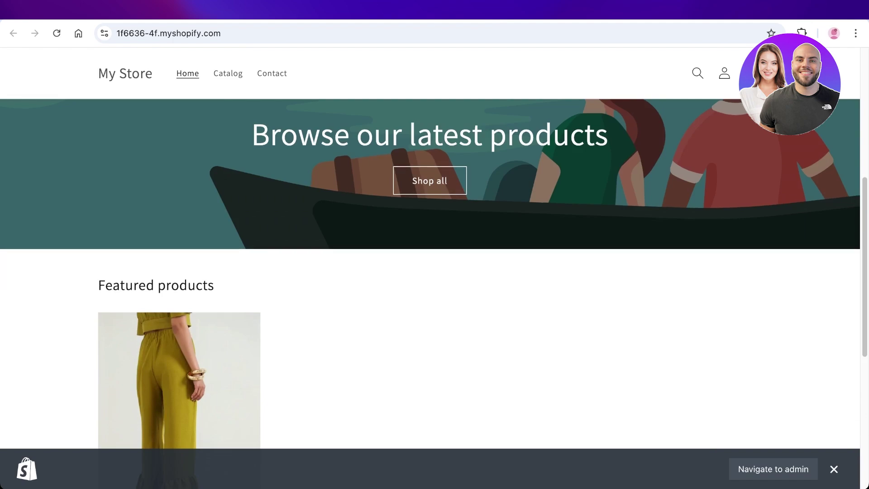
scroll(430, 267, "up", 6)
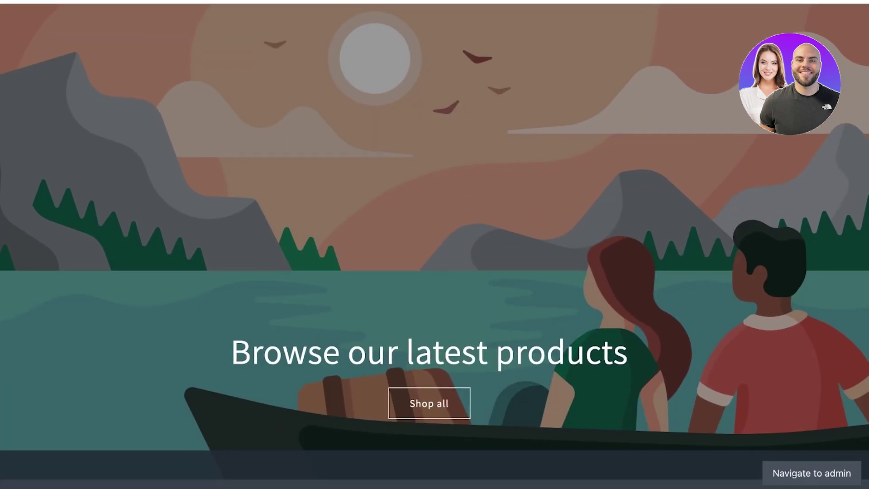
scroll(435, 226, "down", 5)
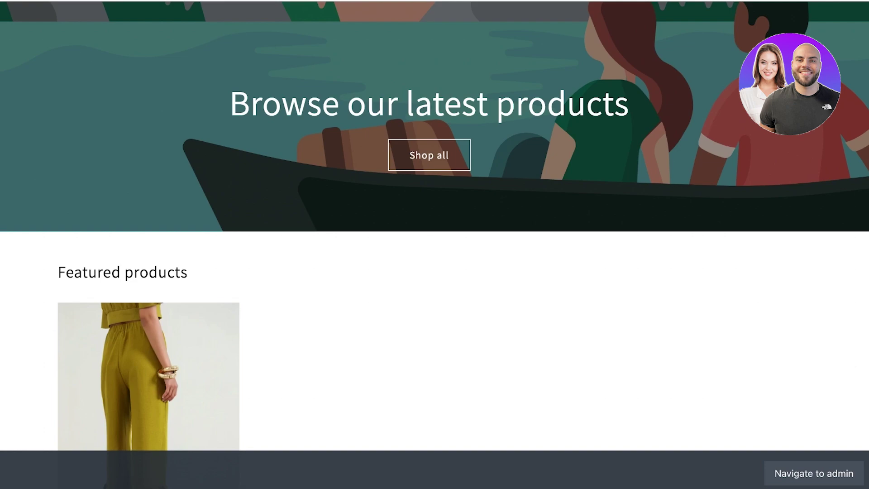
scroll(435, 244, "up", 1)
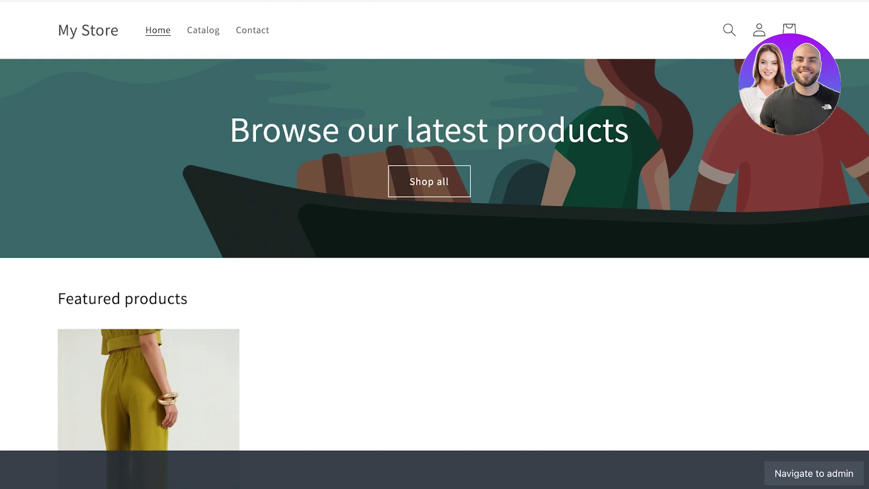
scroll(435, 254, "up", 4)
scroll(434, 255, "down", 8)
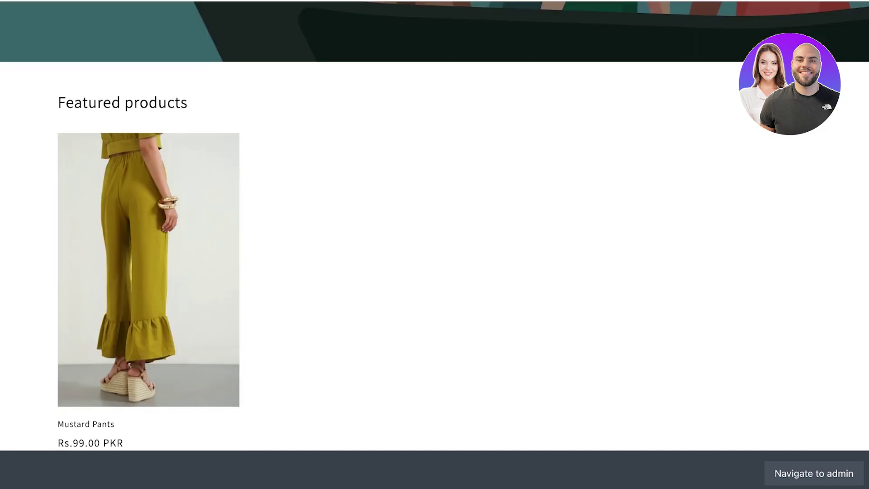
scroll(435, 244, "down", 2)
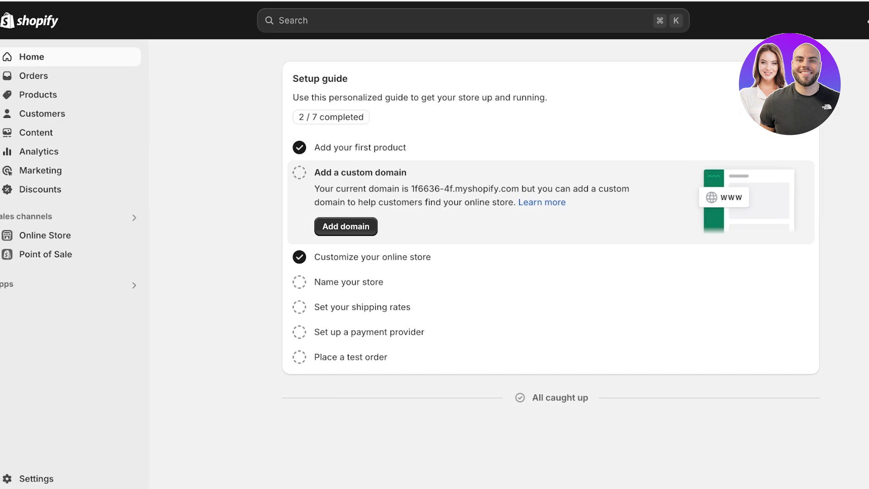
Open the Shopify App Store from the store's apps and sales channels settings
left_click(36, 479)
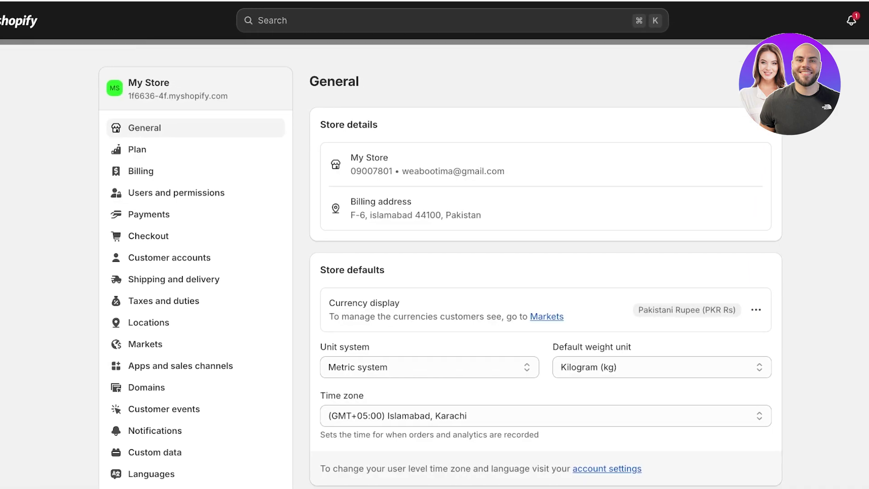
left_click(180, 365)
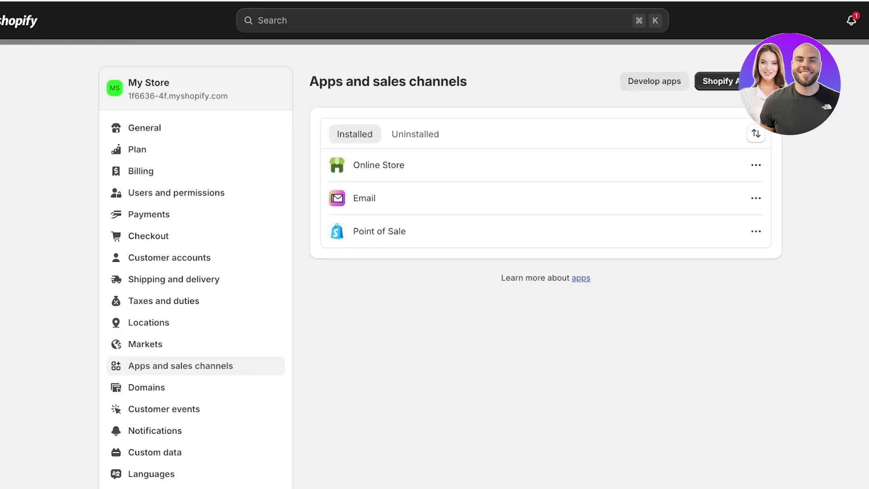
left_click(719, 81)
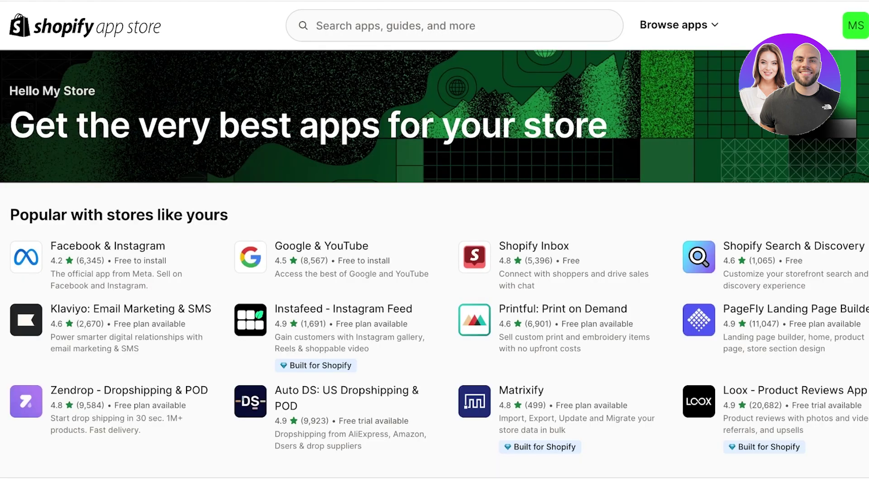
Search the app store for "trust badges"
left_click(316, 25)
type("tru")
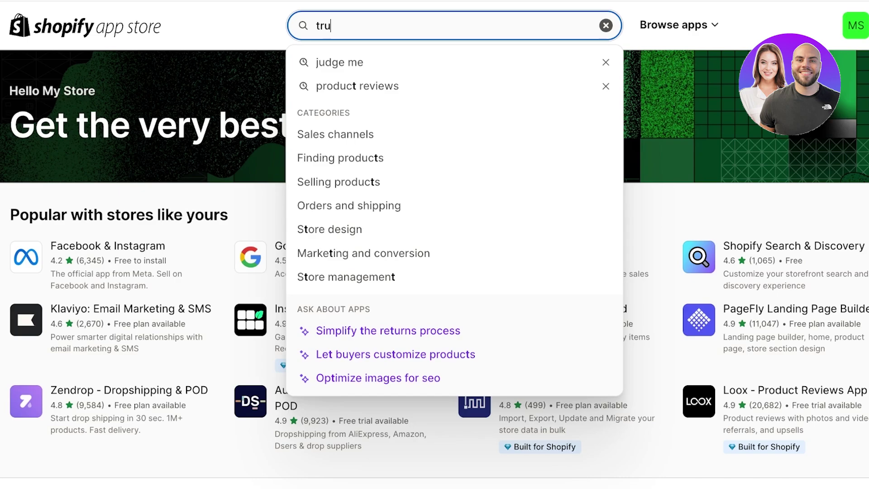
type("st bage")
key("BackSpace")
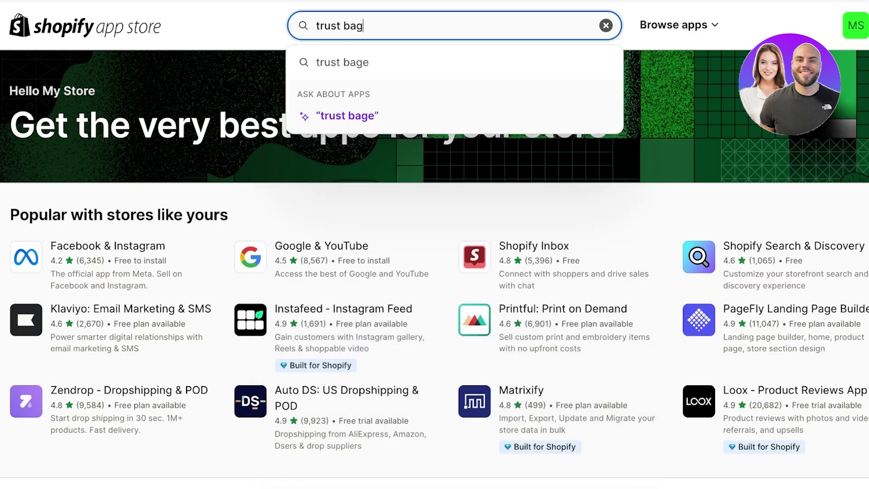
key("BackSpace")
type("dges")
key("Return")
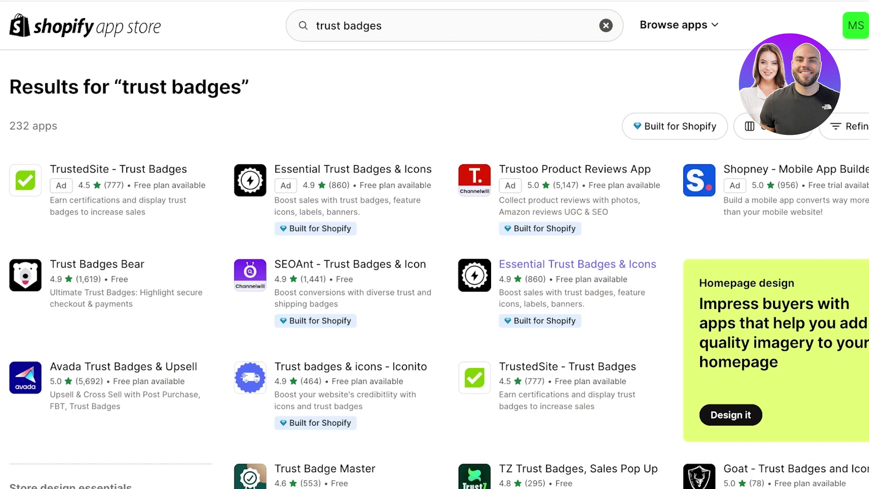
Search the app store for "judge" and open the Judge.me Product Reviews App listing
left_click(606, 25)
type("ju")
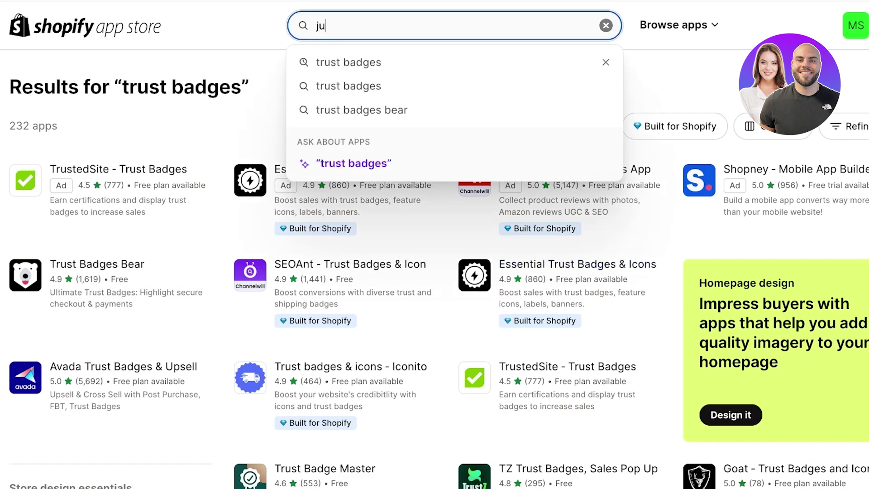
type("dge")
key("Return")
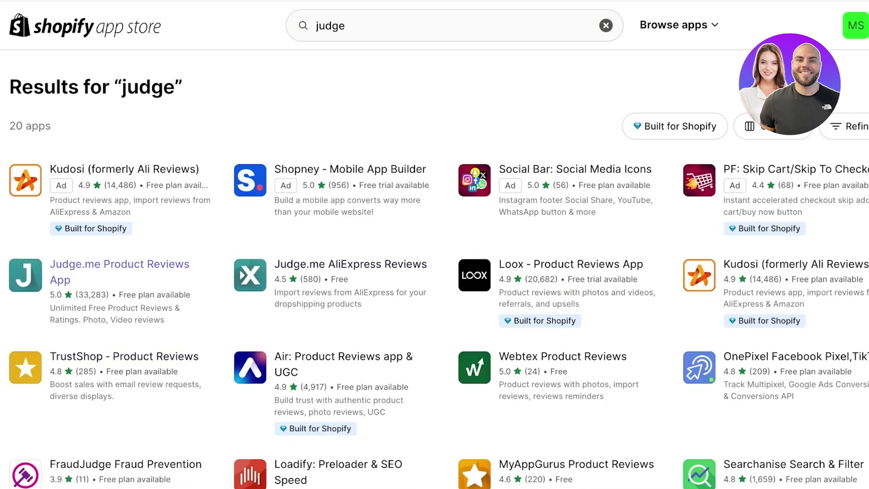
left_click(120, 264)
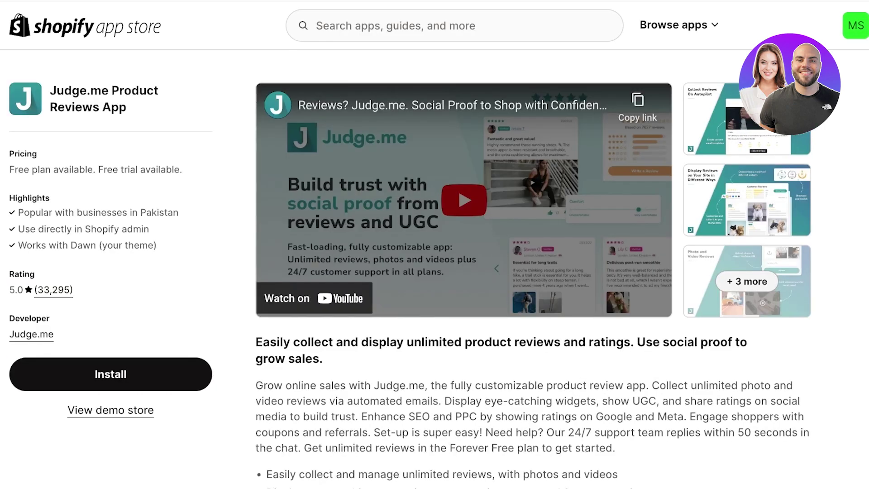
Read through the Judge.me listing's features and display options, and return to the search results
left_click(749, 284)
key("Escape")
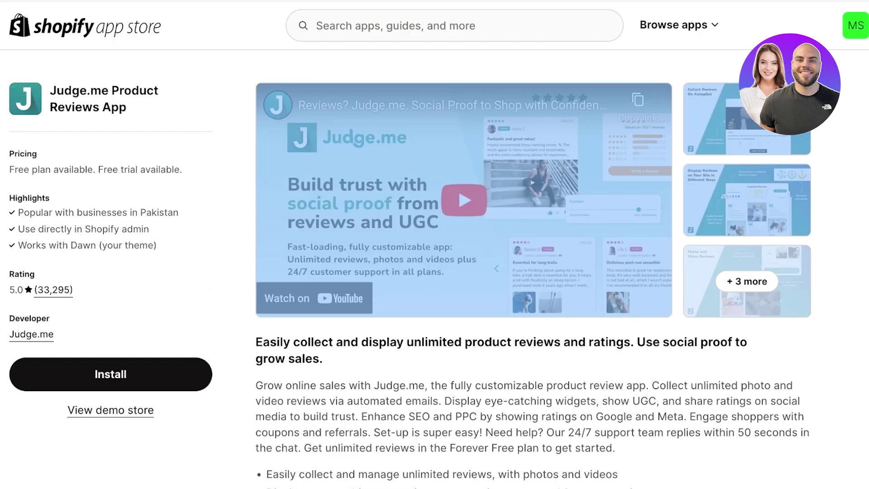
scroll(532, 267, "down", 15)
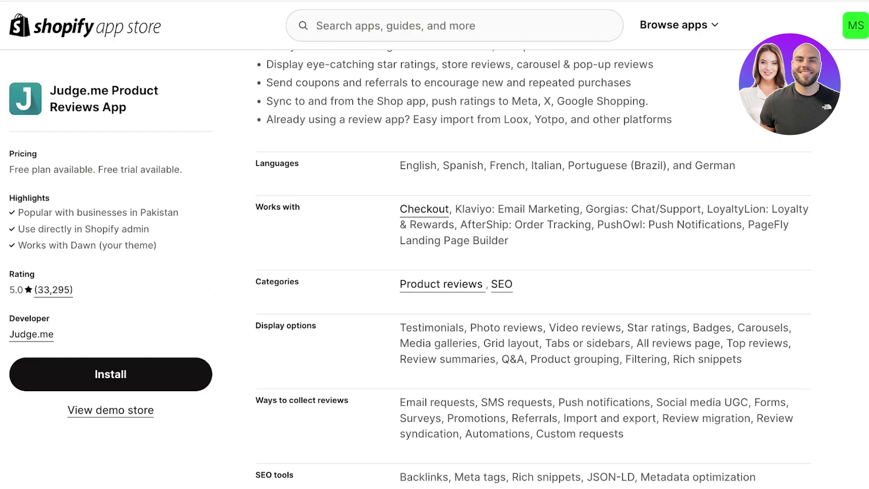
scroll(533, 268, "up", 6)
scroll(533, 267, "up", 1)
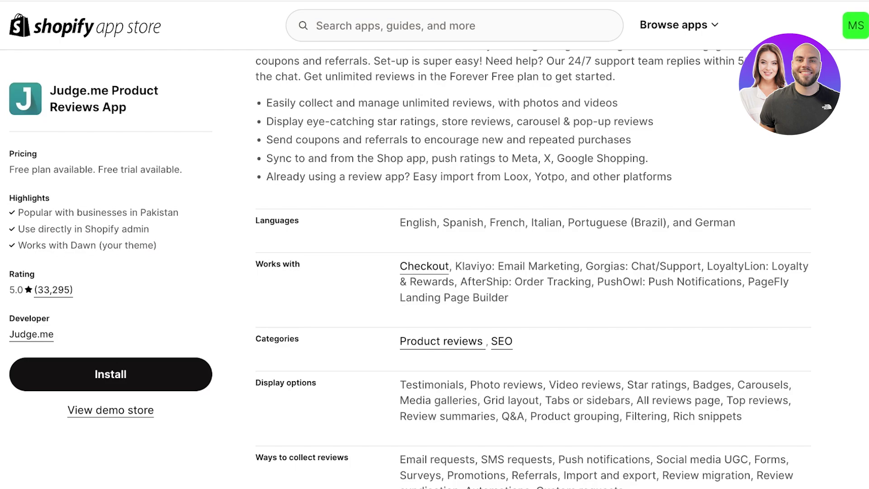
key("alt+Left")
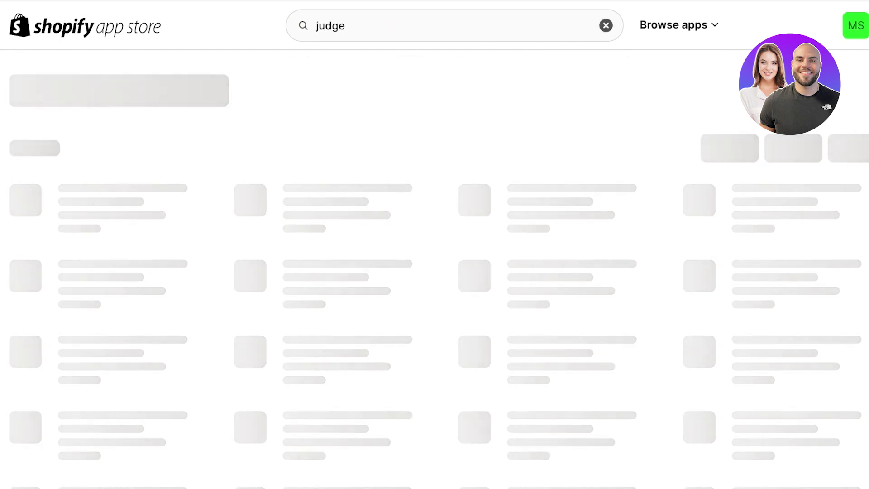
Search again for "trust badges" and review the description in the Essential Trust Badges & Icons listing
key("ctrl+a")
type("trust badges")
key("Return")
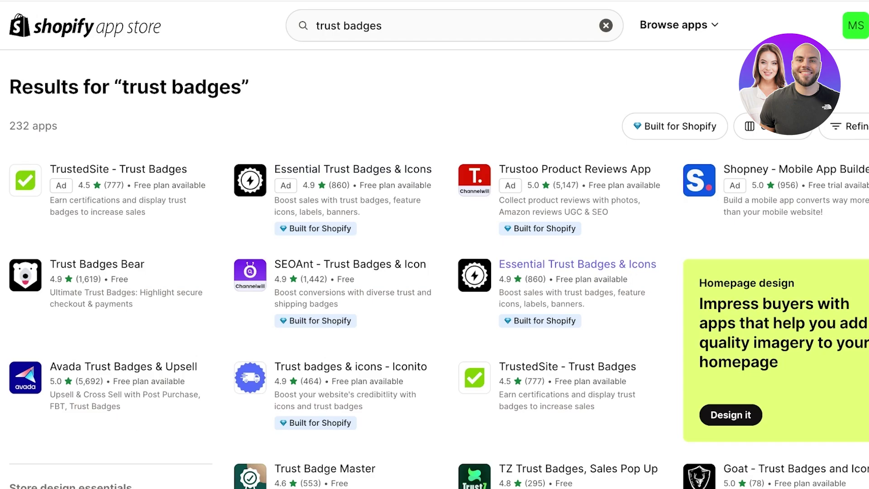
left_click(577, 264)
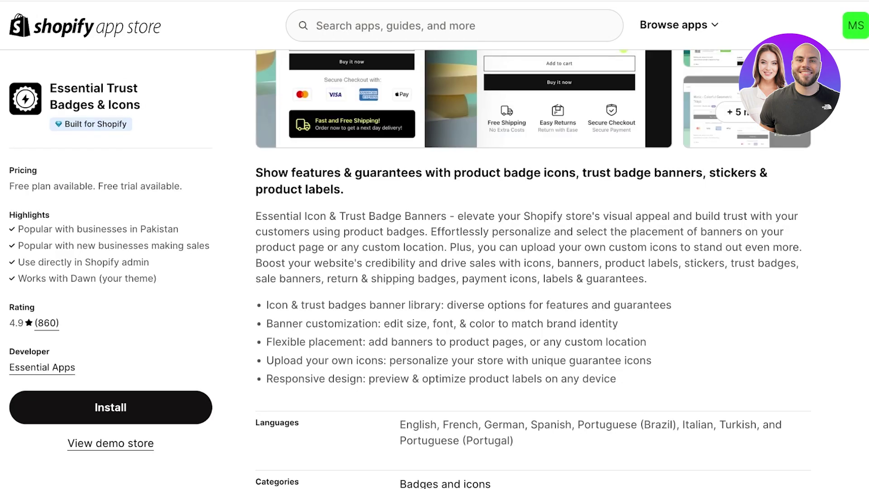
scroll(434, 272, "down", 10)
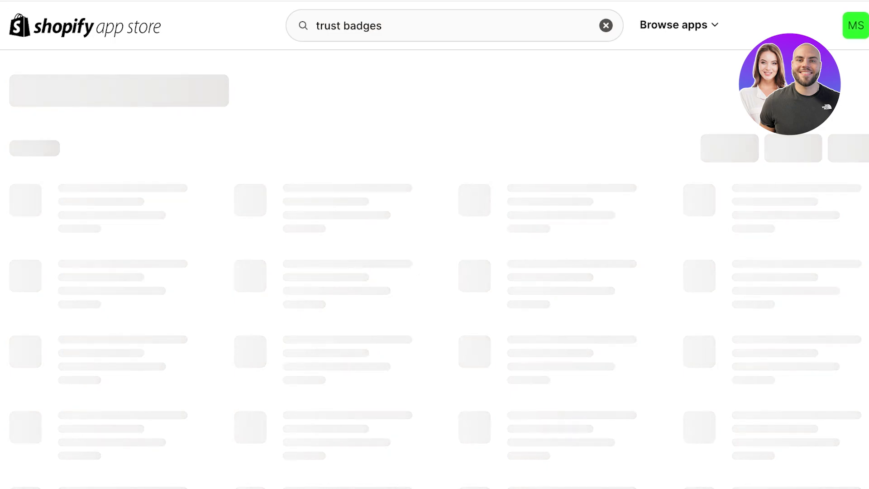
Open the Trust Badges Bear listing and examine its reviews, description and feature list
left_click(97, 264)
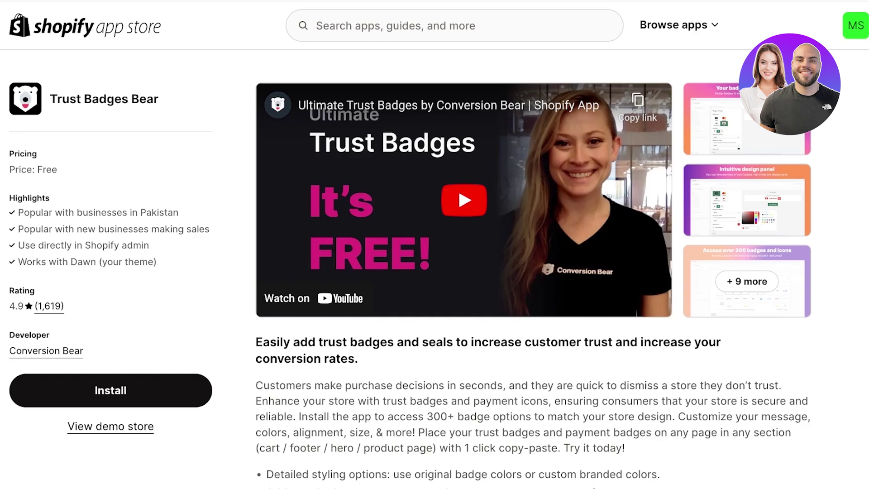
scroll(435, 271, "down", 20)
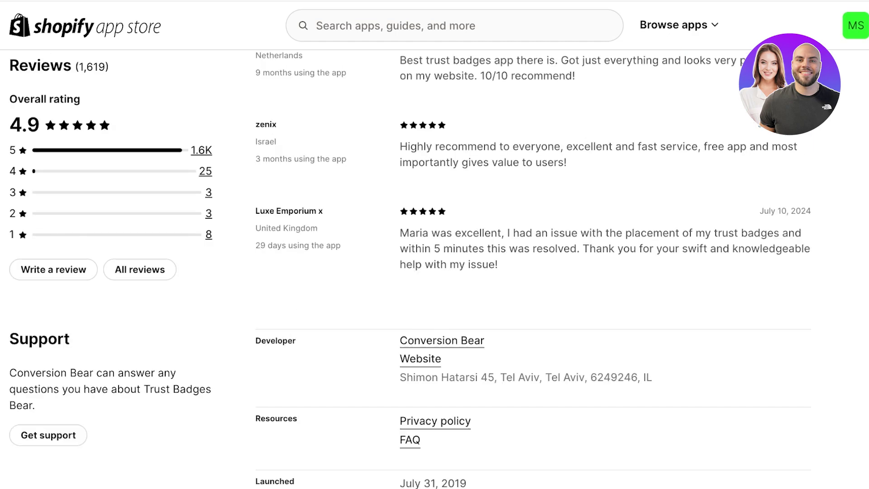
scroll(434, 272, "up", 15)
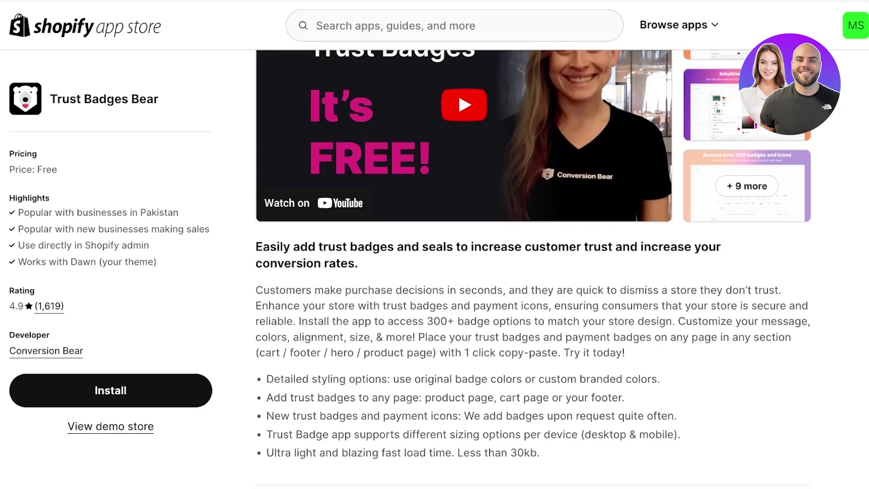
scroll(533, 271, "down", 2)
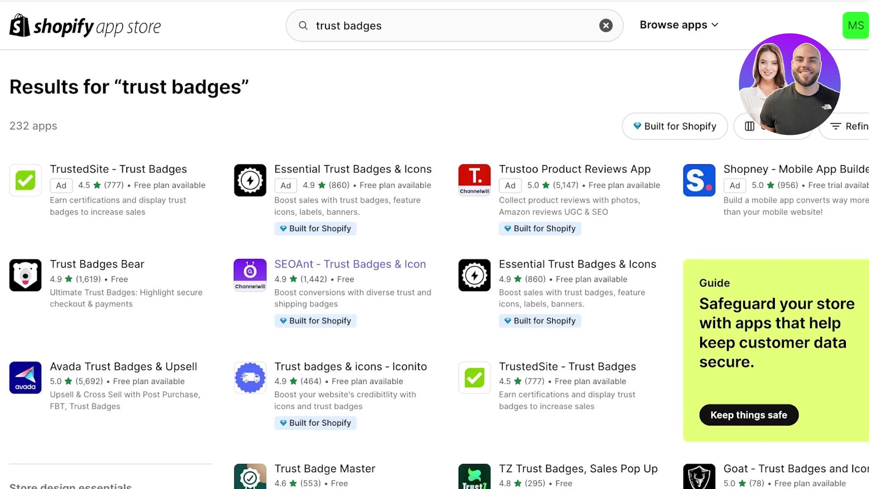
Review the SEOAnt - Trust Badges & Icon listing's details and features, and return to the search results
left_click(350, 264)
scroll(533, 271, "down", 10)
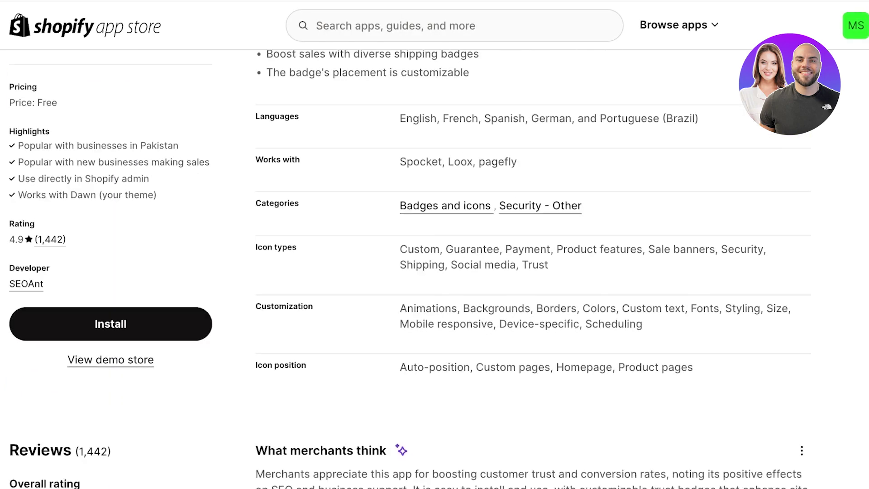
scroll(434, 271, "down", 9)
scroll(434, 271, "up", 11)
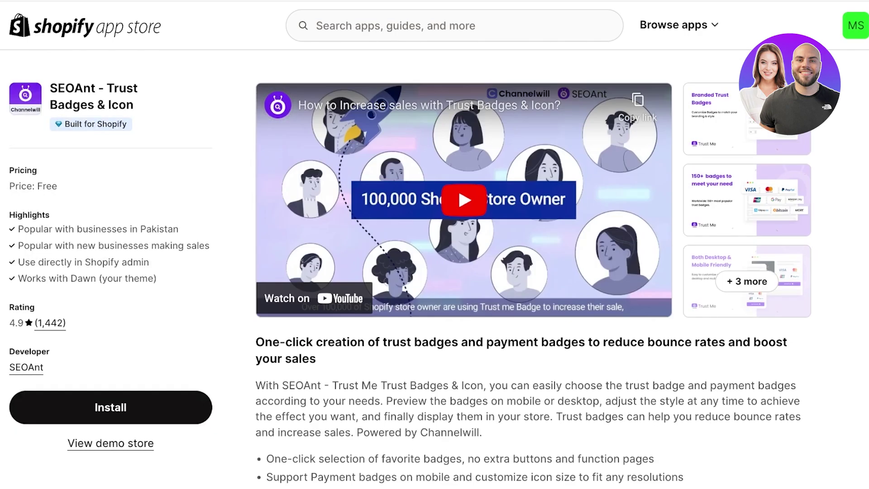
scroll(533, 272, "down", 4)
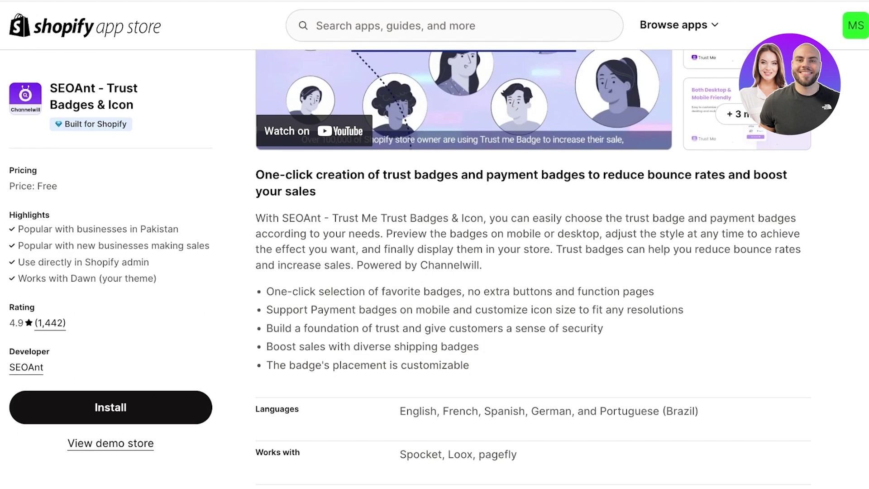
scroll(532, 272, "up", 1)
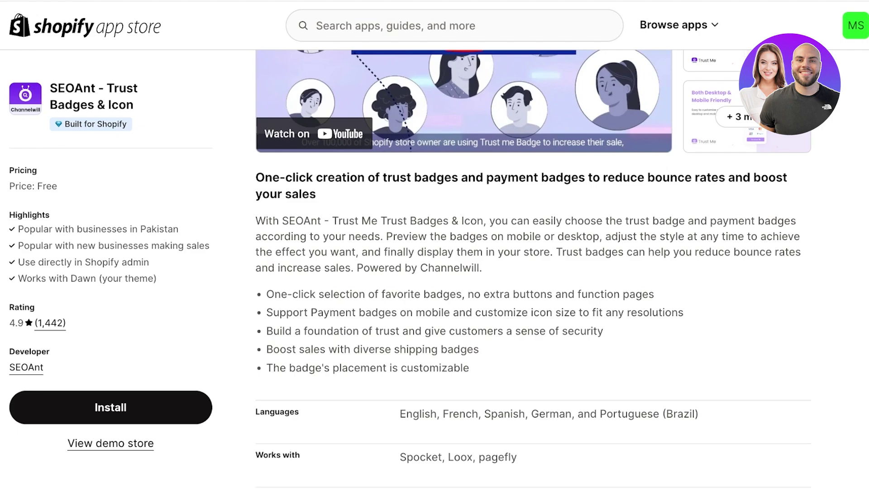
key("alt+Left")
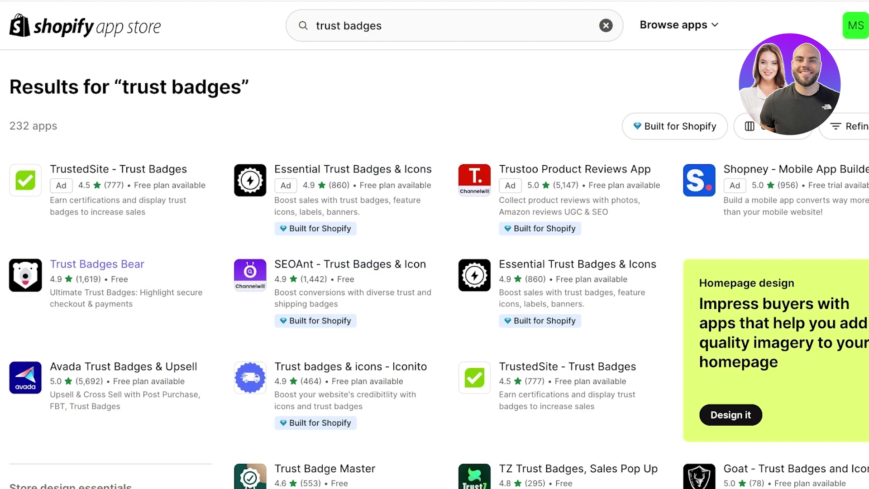
Install the Trust Badges Bear app on the store and approve its requested data access
left_click(97, 264)
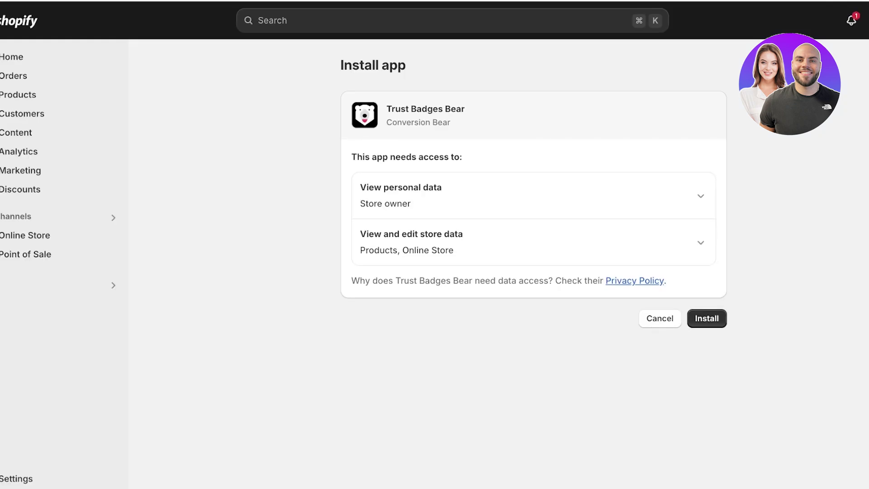
left_click(707, 318)
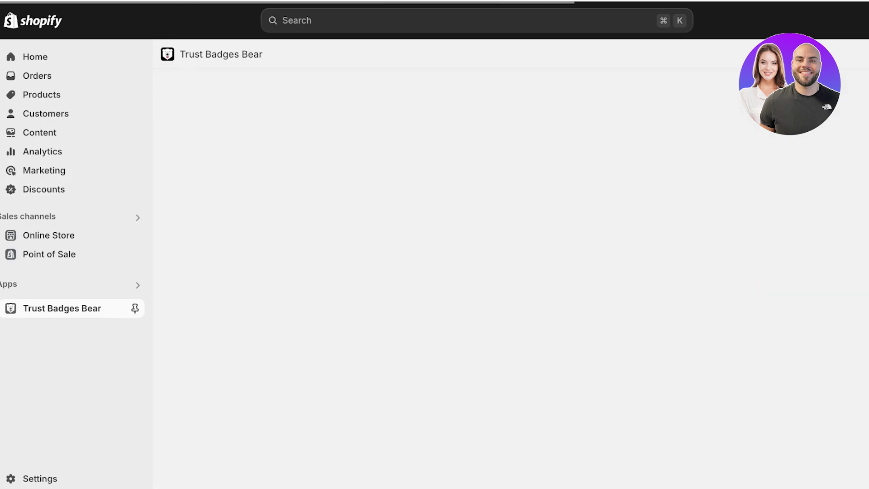
Pin Trust Badges Bear to the admin navigation and enable Ultimate Trust Badges in the store
left_click(135, 309)
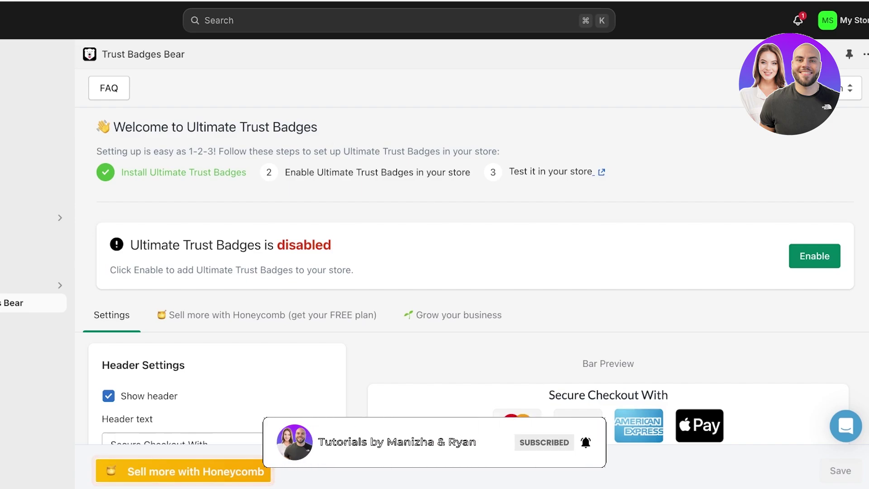
left_click(815, 256)
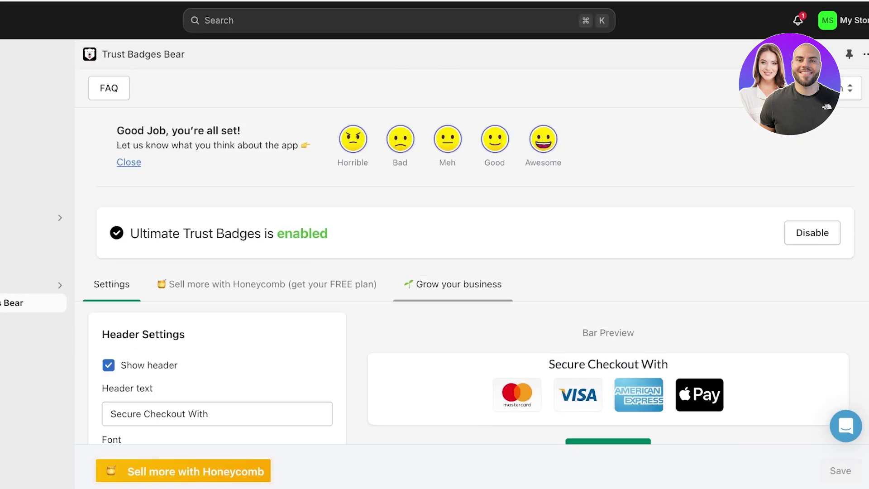
Look over the header settings and toggle Show header off and back on to compare the bar preview
scroll(472, 276, "down", 8)
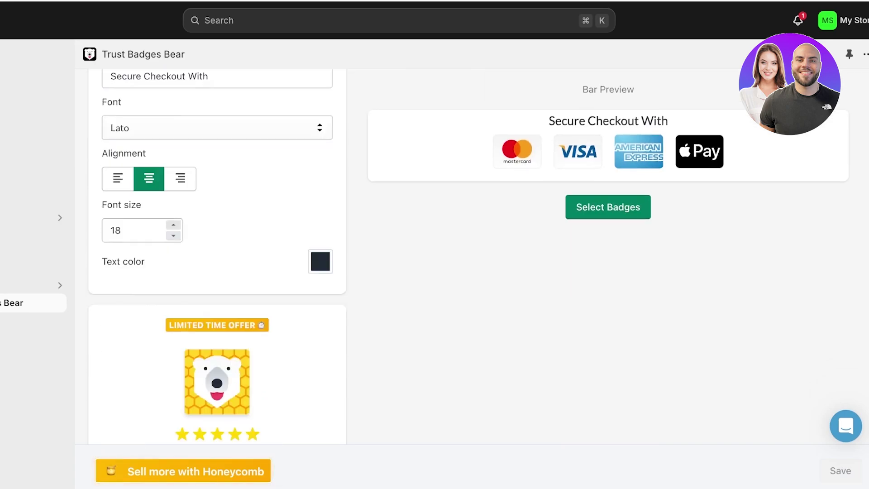
scroll(472, 256, "up", 6)
scroll(472, 256, "down", 3)
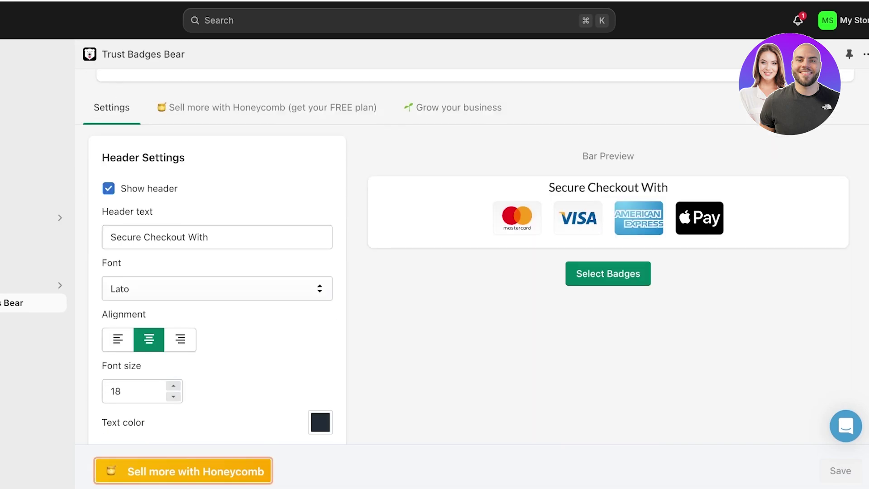
left_click(109, 189)
left_click(108, 188)
left_click(109, 189)
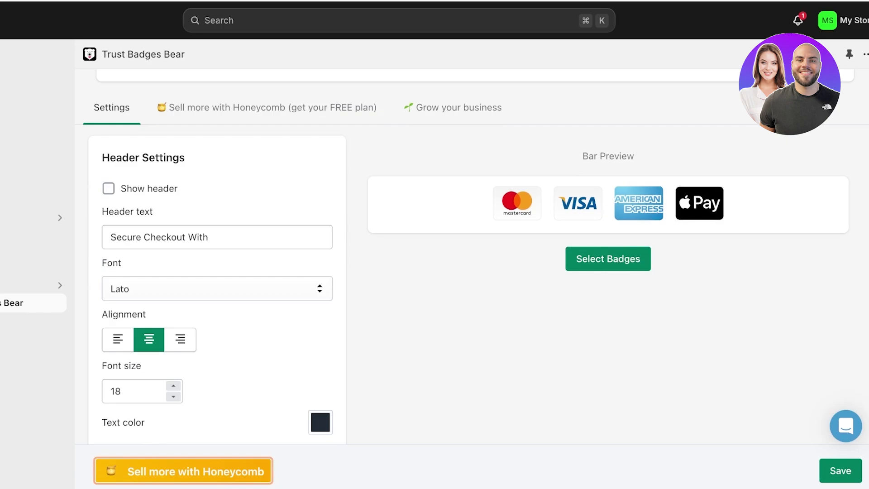
left_click(108, 188)
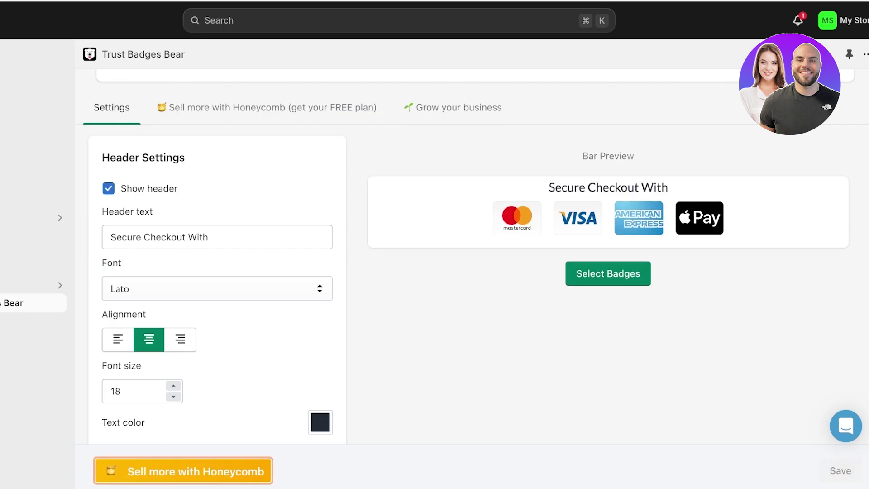
Replace the badge bar's header text with "Checkout with secure payment!"
triple_click(199, 237)
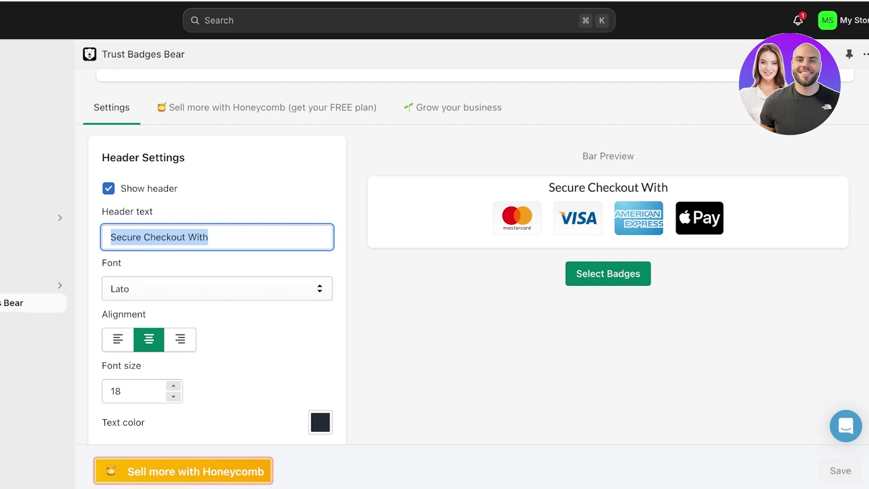
type("Checkout with")
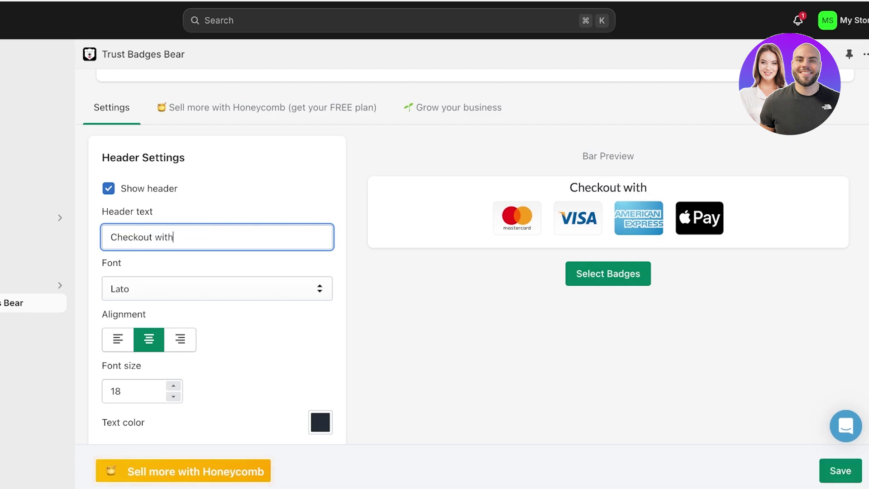
type(" secure p")
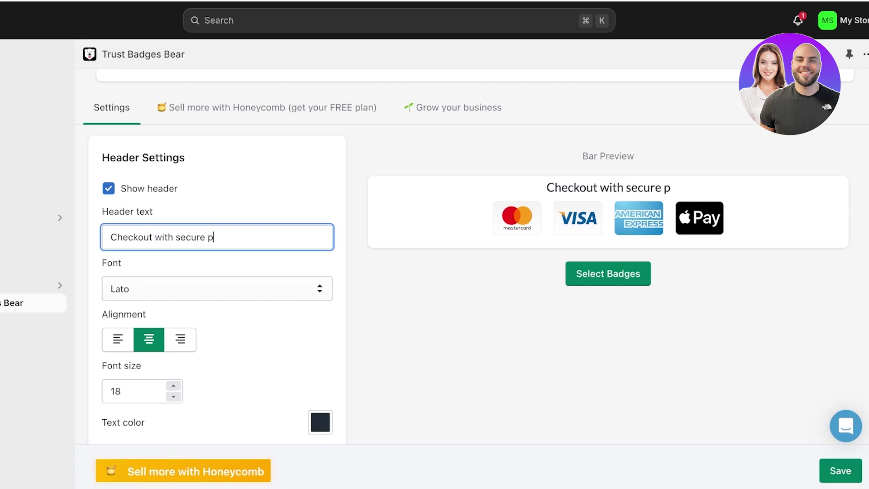
type("ayment!")
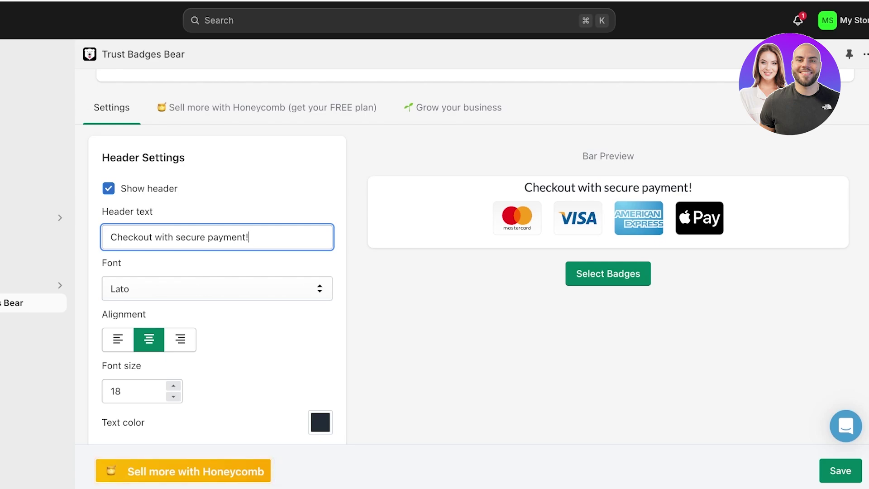
Try Josefin Sans for the header text, then settle on the Barlow font at size 15
left_click(218, 289)
left_click(128, 328)
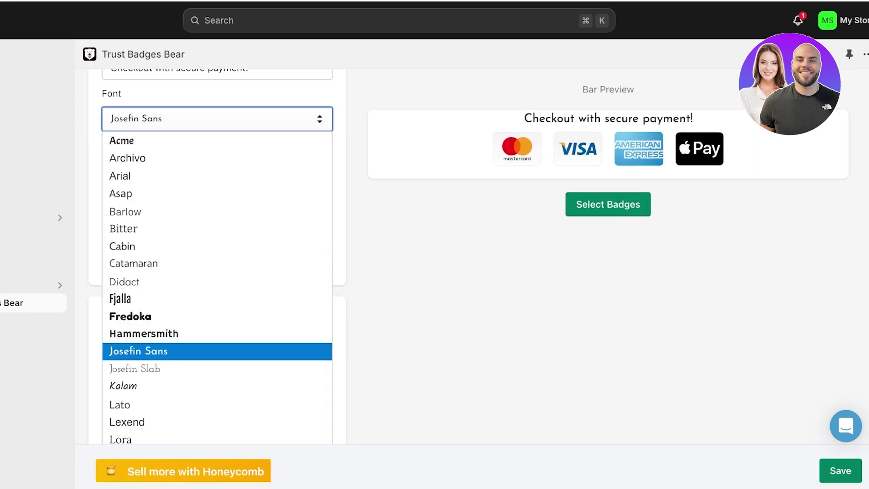
left_click(139, 352)
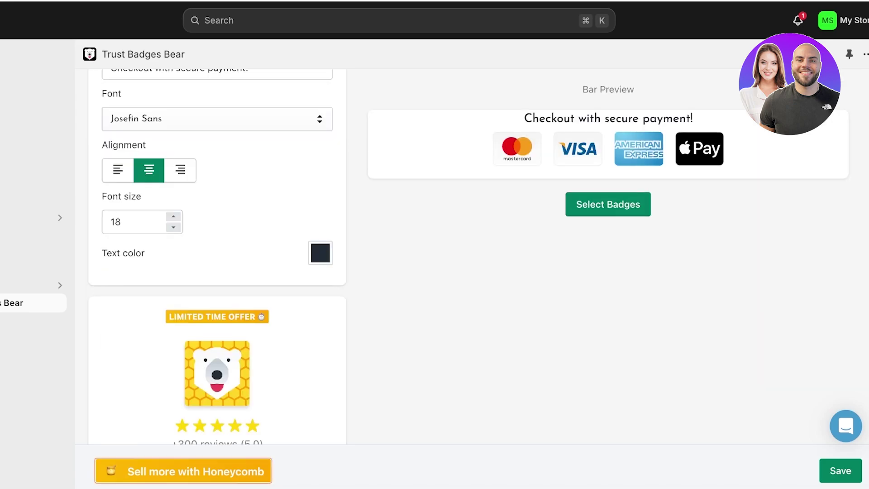
scroll(217, 271, "up", 3)
left_click(217, 252)
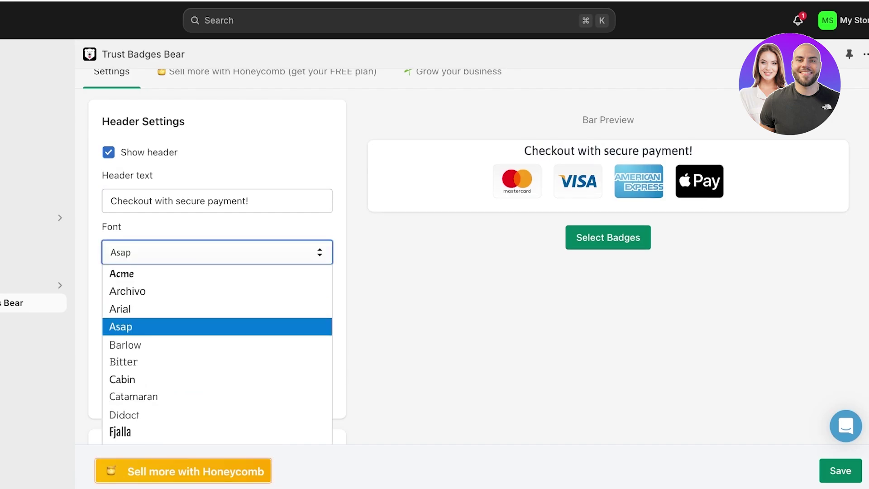
key("Return")
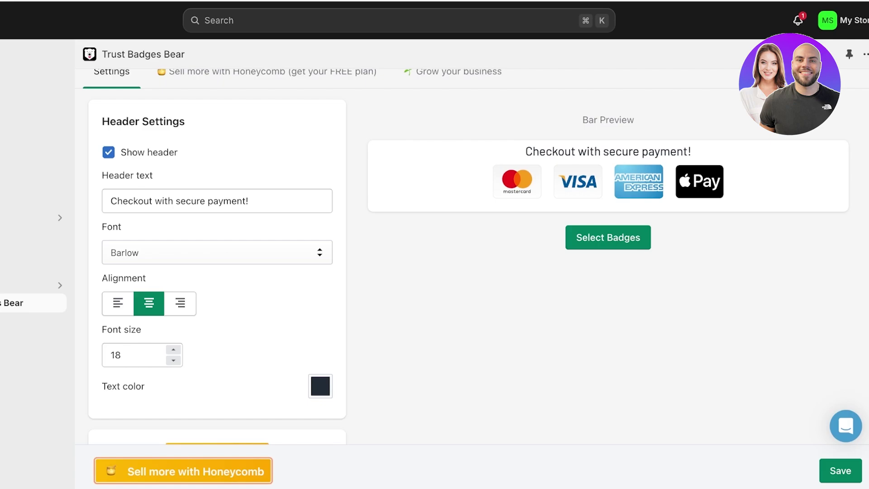
triple_click(173, 360)
scroll(173, 361, "down", 1)
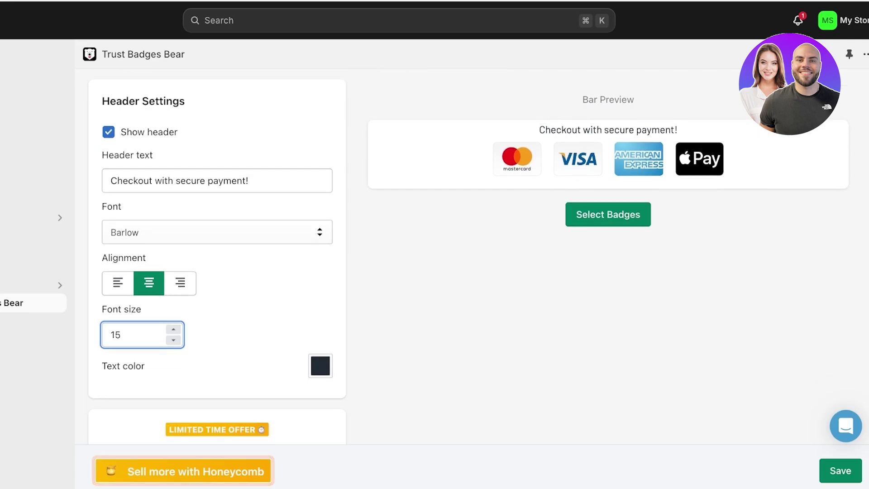
Try the Mono, Mono Card and Original badge styles in the preview and return to the Card style
scroll(217, 251, "down", 10)
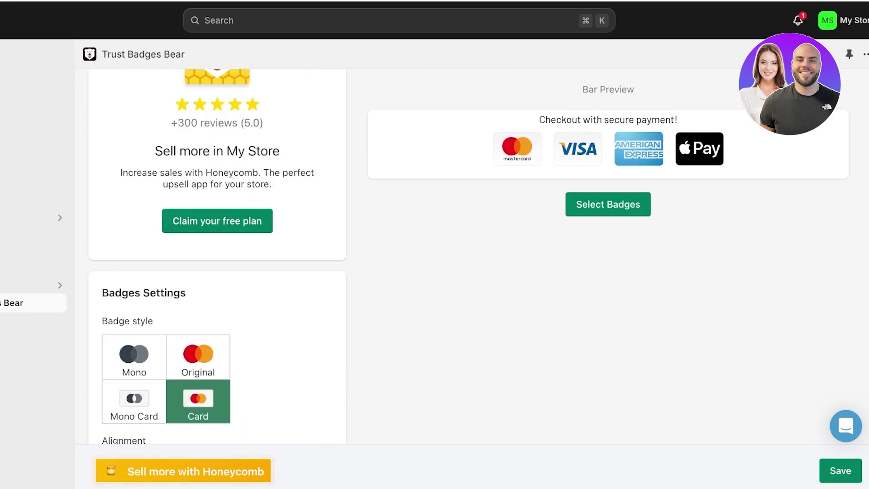
scroll(217, 254, "down", 3)
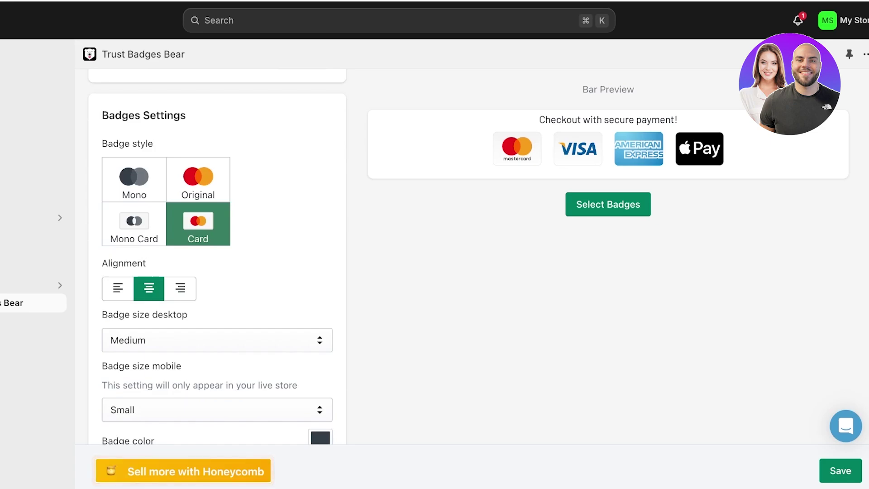
left_click(134, 180)
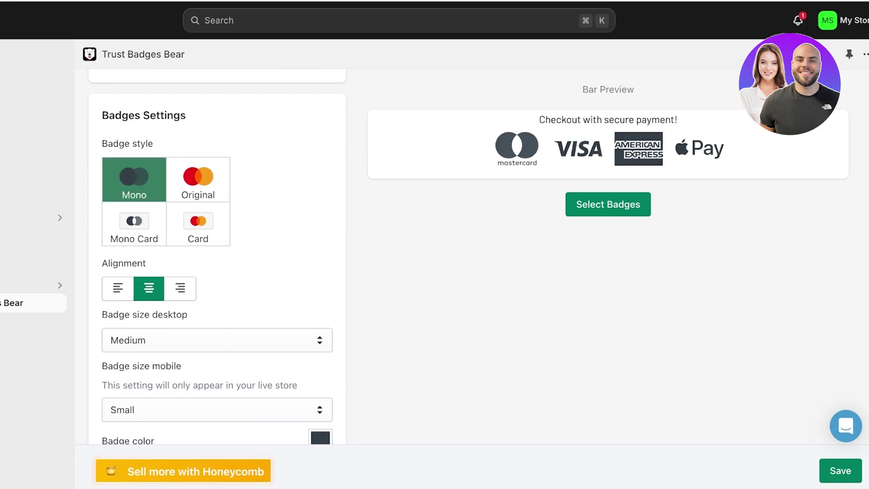
left_click(134, 224)
left_click(198, 224)
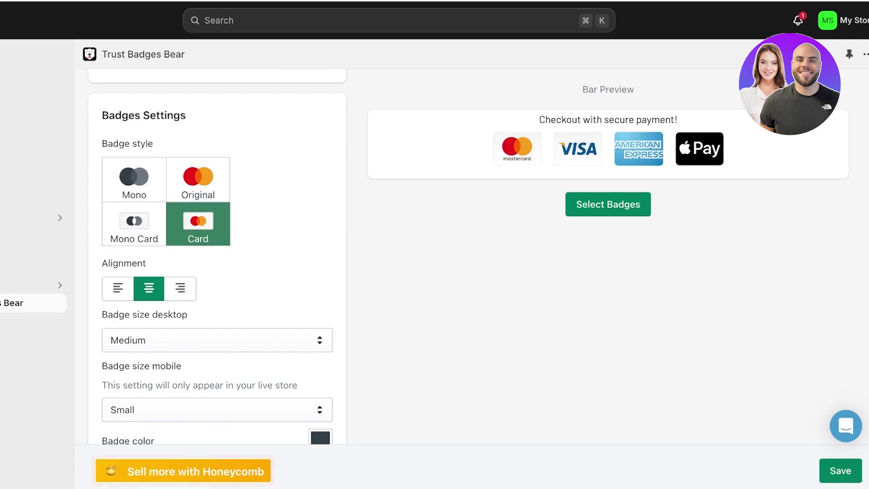
left_click(198, 180)
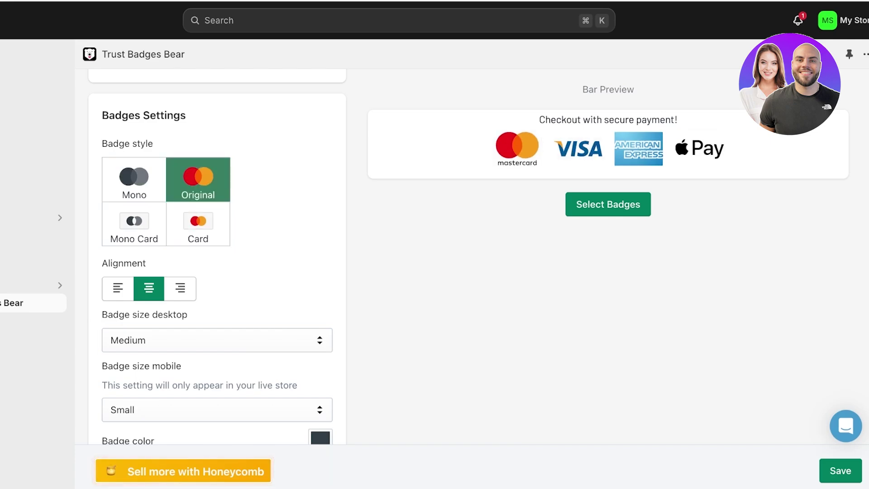
left_click(198, 225)
left_click(198, 180)
left_click(198, 225)
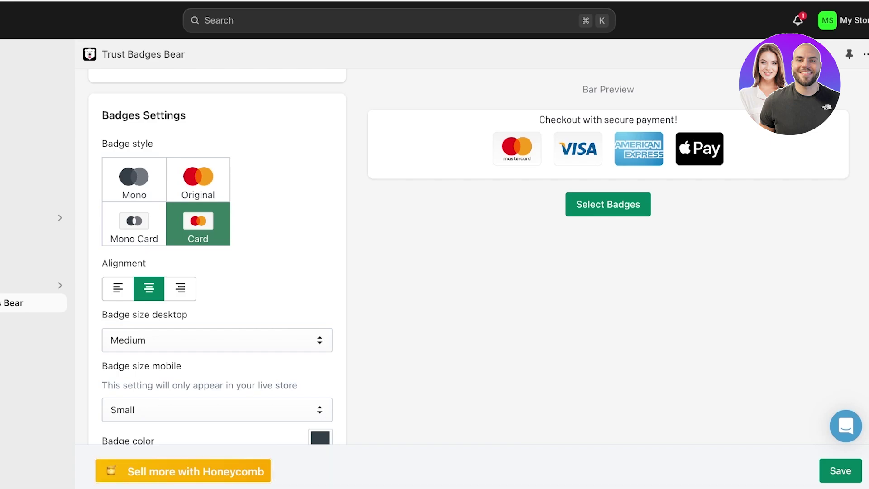
Compare desktop badge sizes in the preview and set the desktop badge size to Extra Small
scroll(217, 258, "down", 5)
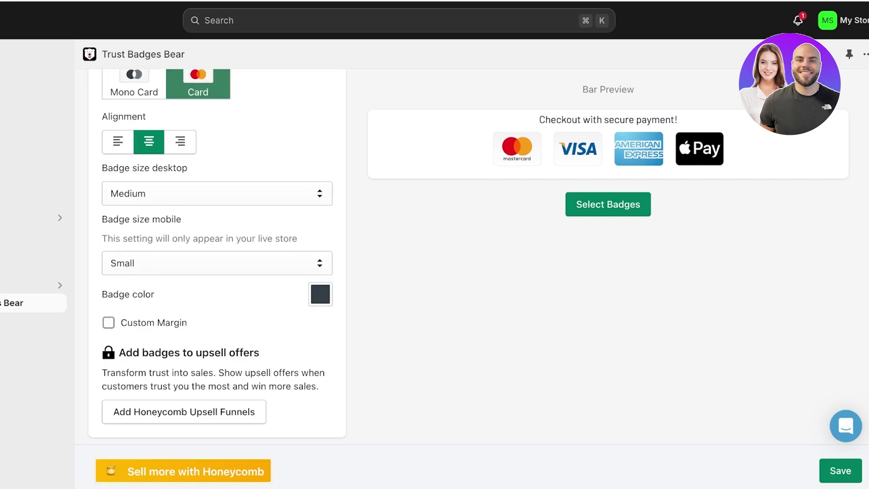
left_click(217, 193)
left_click(217, 232)
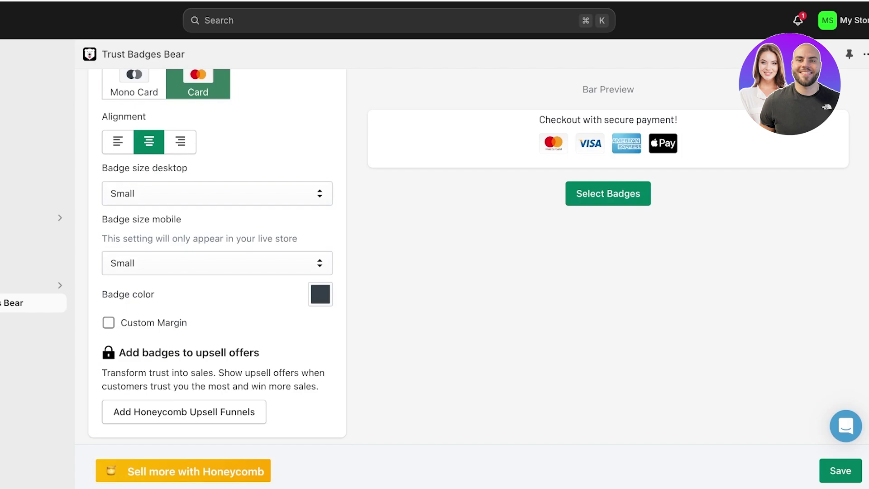
left_click(217, 194)
left_click(125, 213)
left_click(218, 193)
left_click(125, 250)
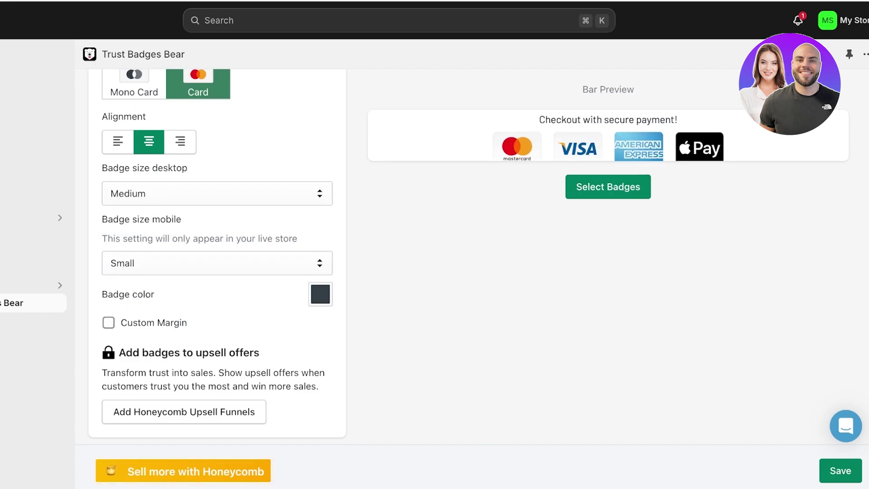
left_click(217, 194)
left_click(125, 214)
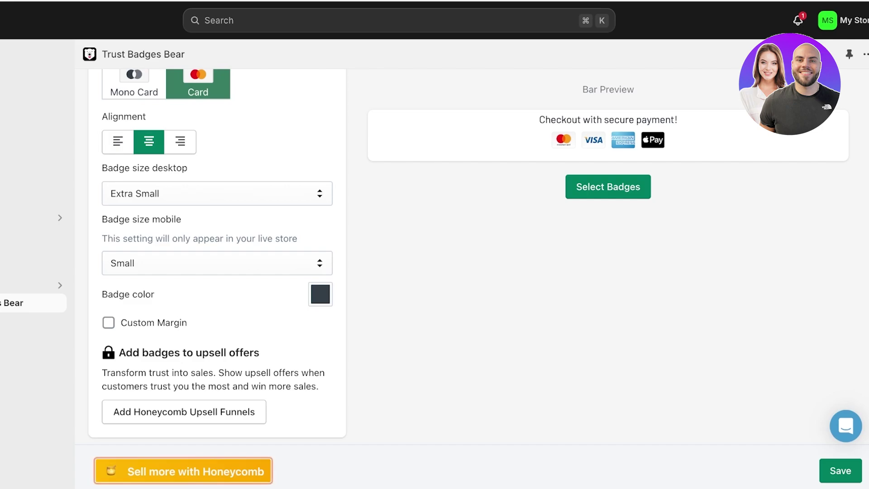
Try the Groove animation for the badge bar and set the animation to None
scroll(217, 253, "down", 5)
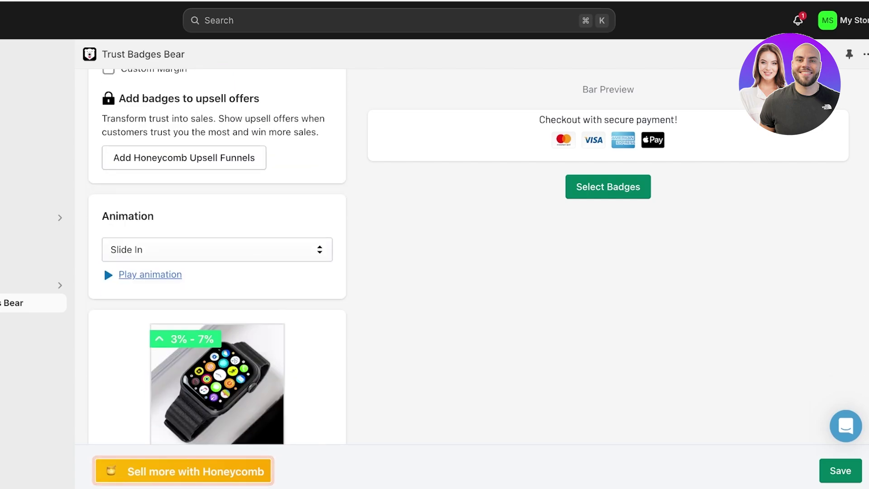
scroll(217, 254, "down", 8)
scroll(218, 253, "up", 8)
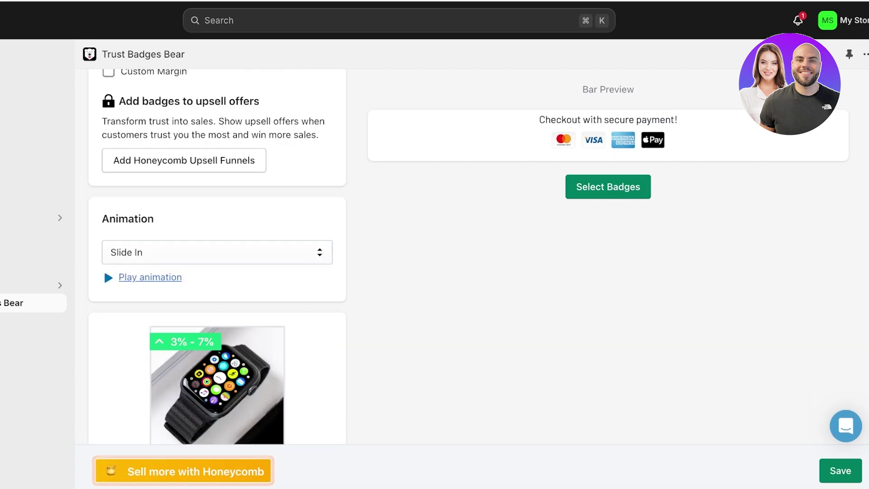
left_click(217, 251)
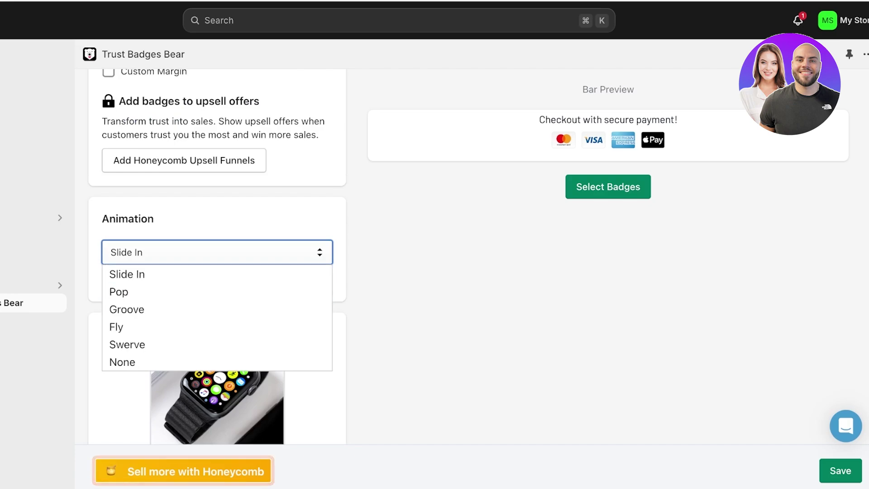
left_click(127, 309)
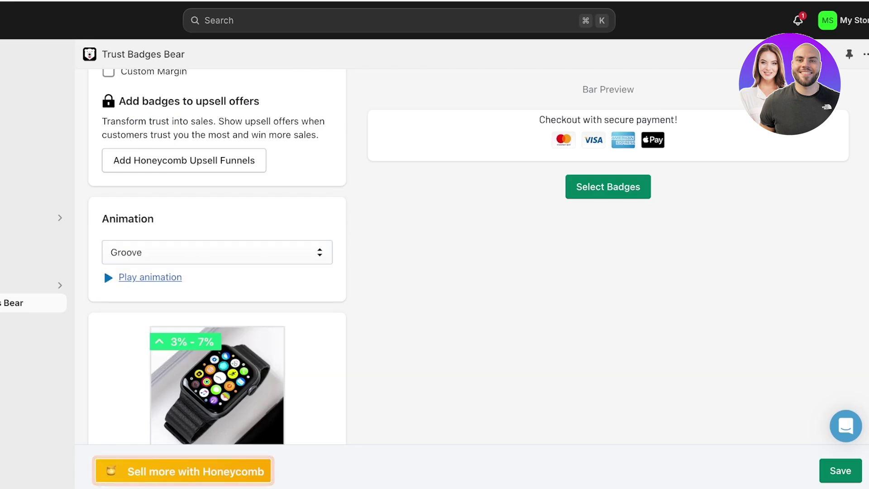
left_click(217, 252)
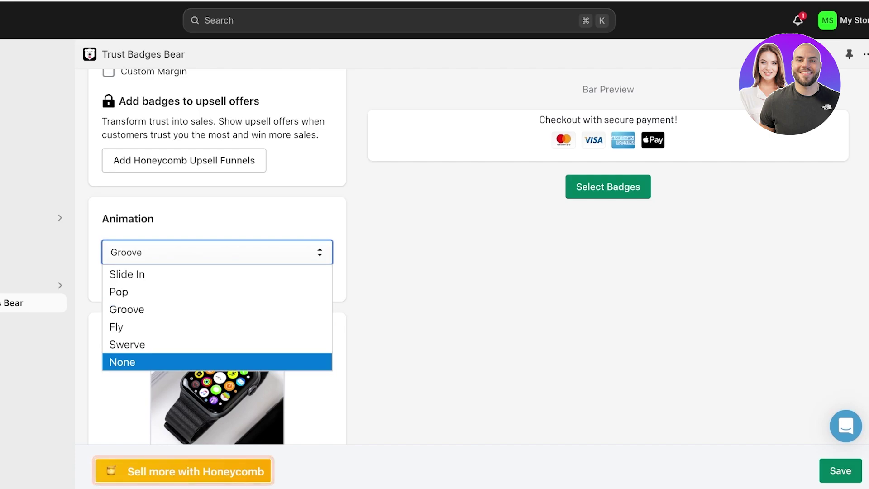
left_click(217, 361)
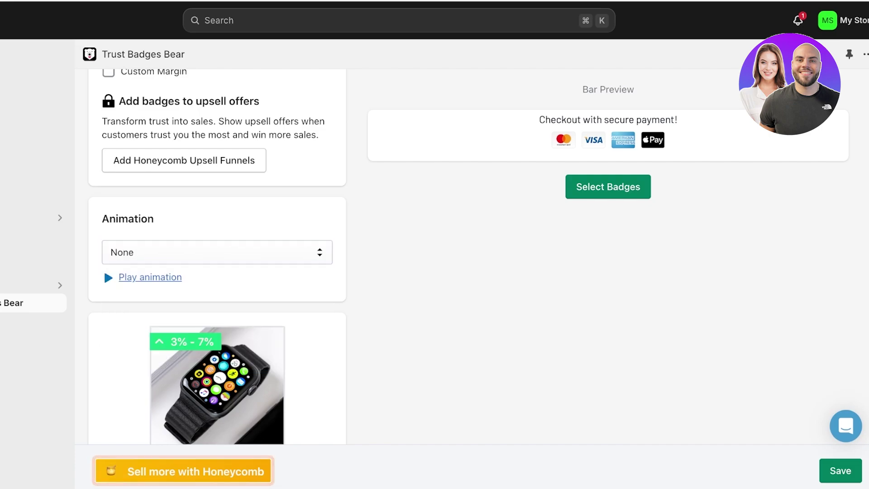
Copy the bar placement code for displaying the badge bar in a custom location
scroll(218, 256, "down", 8)
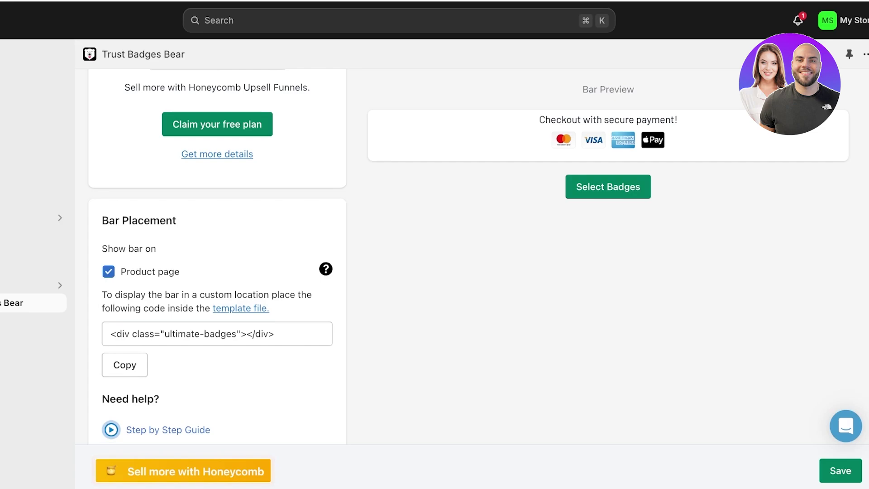
scroll(218, 271, "down", 4)
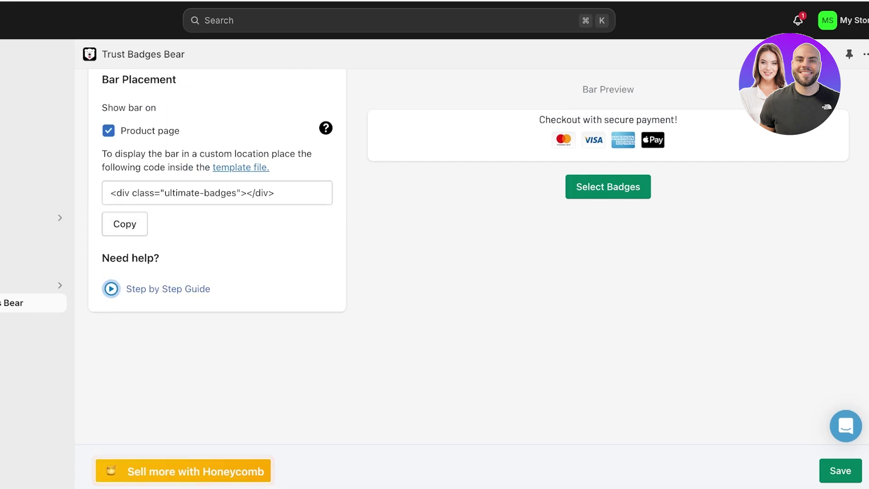
left_click(125, 224)
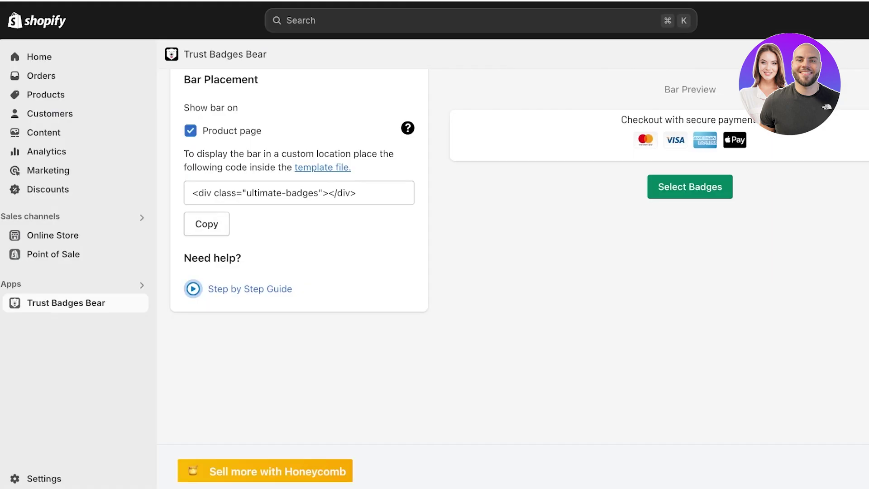
left_click(206, 223)
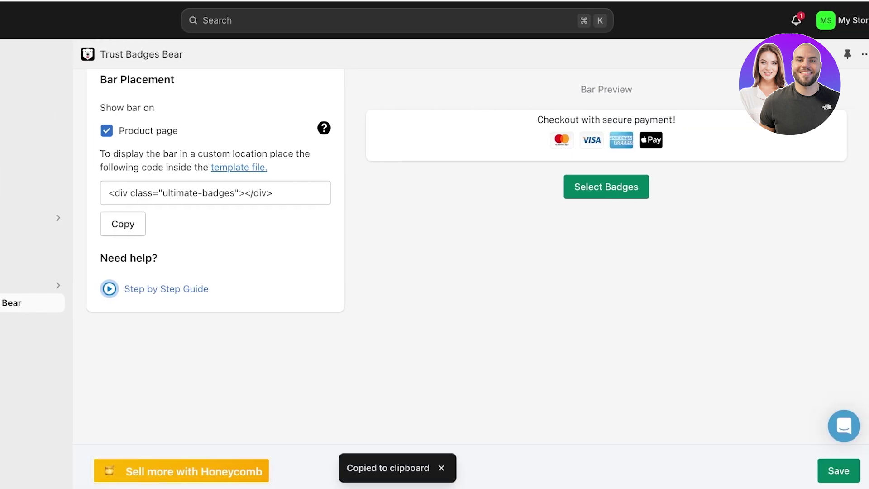
Open the badge selection for the bar and look through the library of available badges
scroll(215, 253, "up", 4)
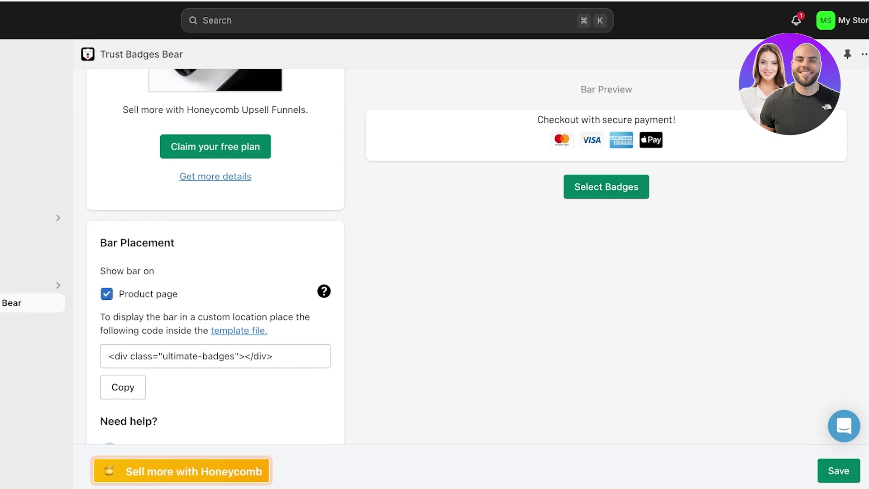
left_click(606, 187)
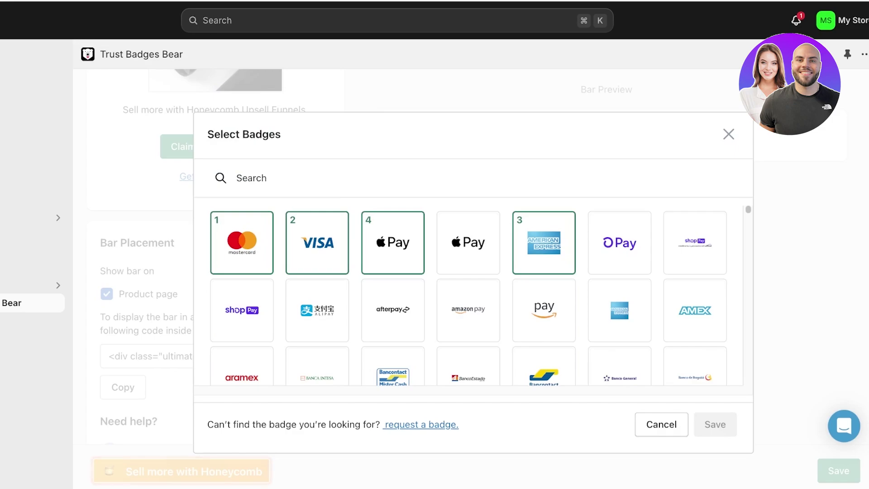
scroll(468, 294, "down", 10)
scroll(468, 294, "down", 8)
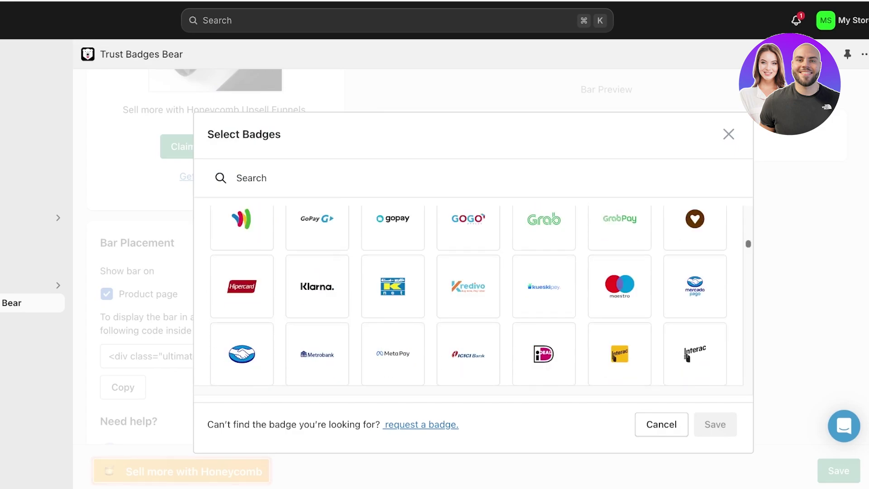
scroll(468, 294, "up", 3)
scroll(469, 294, "up", 6)
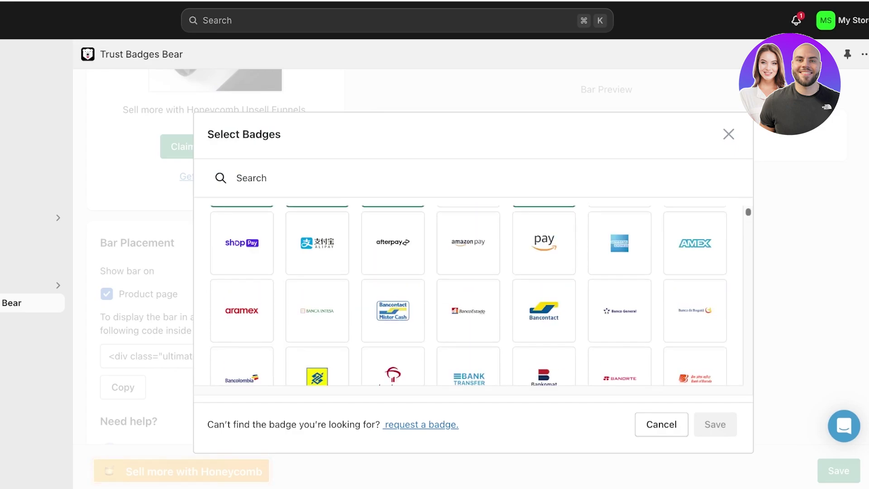
scroll(469, 294, "down", 3)
scroll(468, 294, "down", 15)
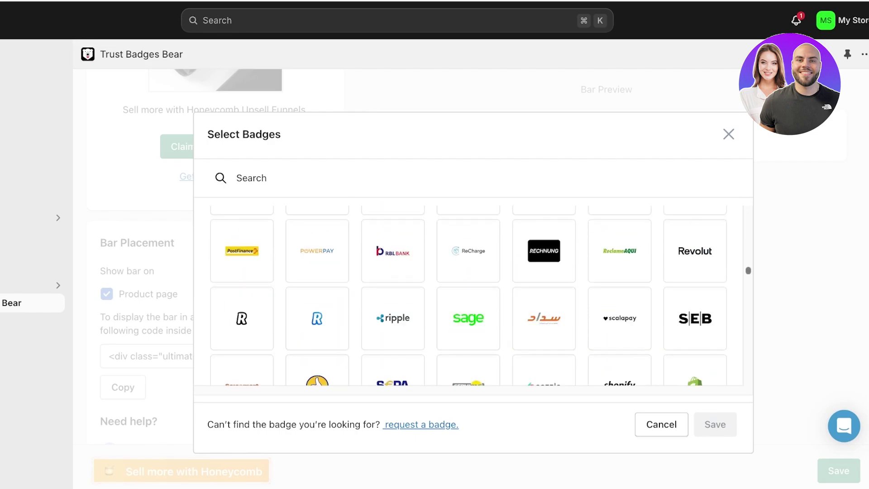
scroll(468, 294, "up", 12)
scroll(469, 294, "down", 5)
scroll(468, 294, "down", 20)
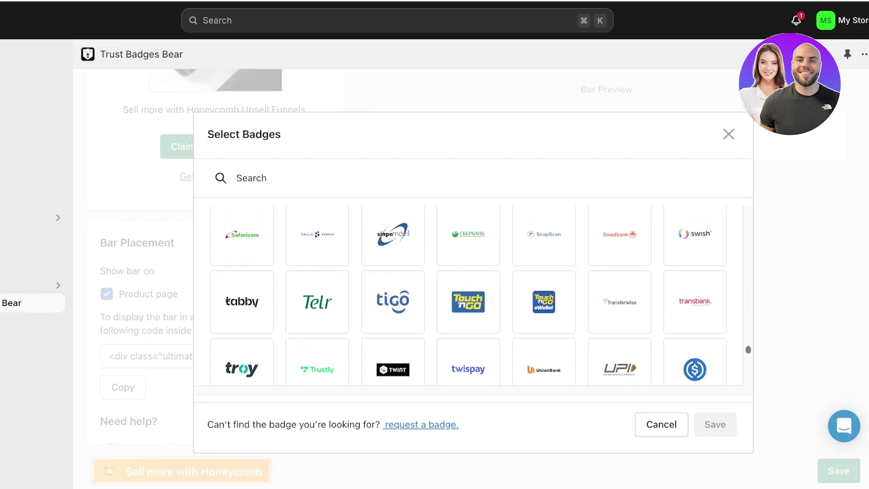
scroll(468, 294, "down", 2)
scroll(469, 294, "up", 20)
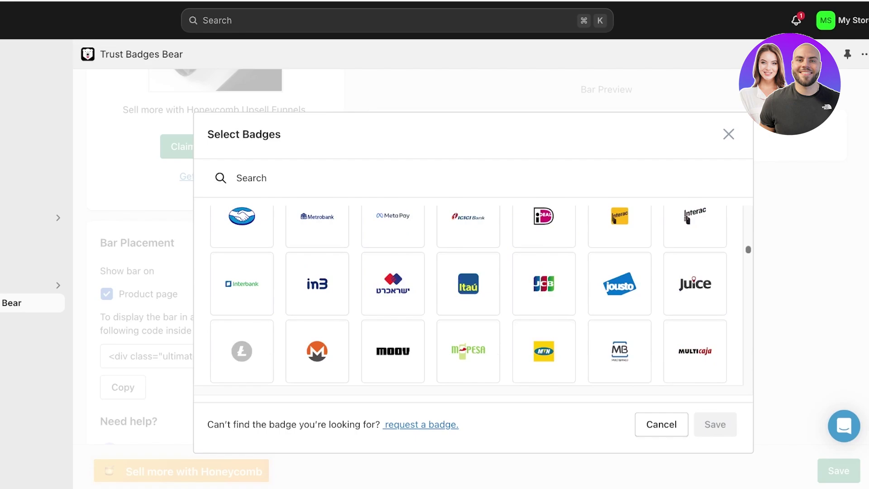
Replace the selected Mastercard, Visa, American Express and Apple Pay badges with the 100% Satisfaction Guarantee badge
left_click(543, 243)
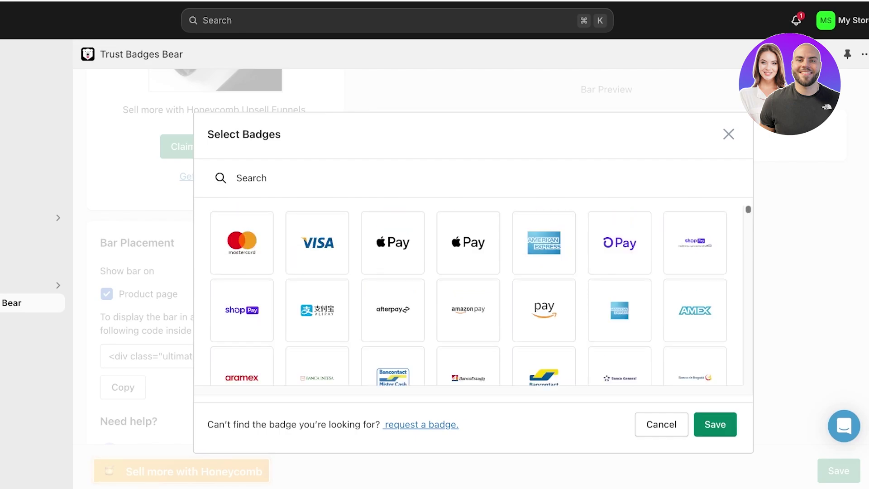
scroll(686, 286, "down", 10)
scroll(687, 286, "down", 12)
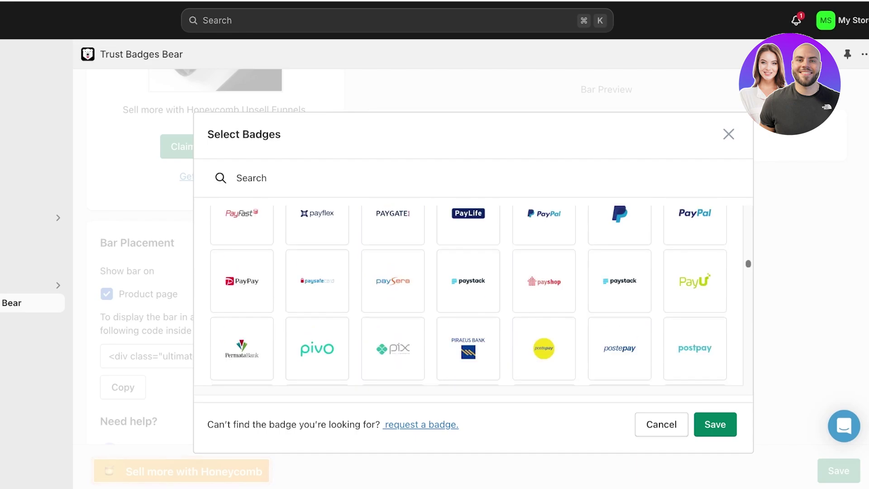
scroll(687, 286, "down", 10)
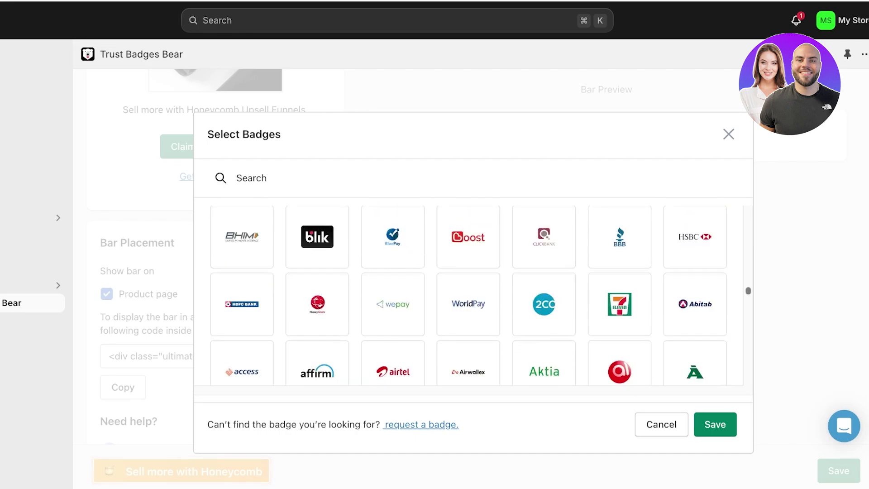
scroll(475, 294, "down", 5)
scroll(475, 294, "down", 10)
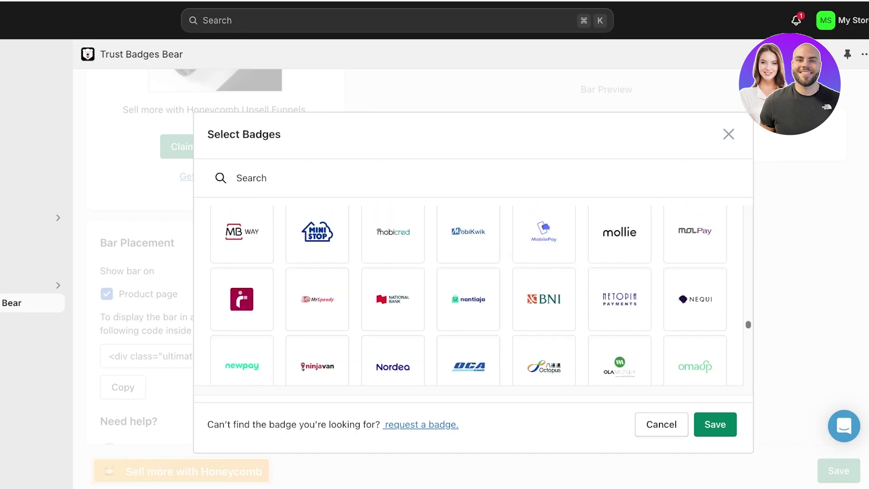
scroll(475, 294, "down", 10)
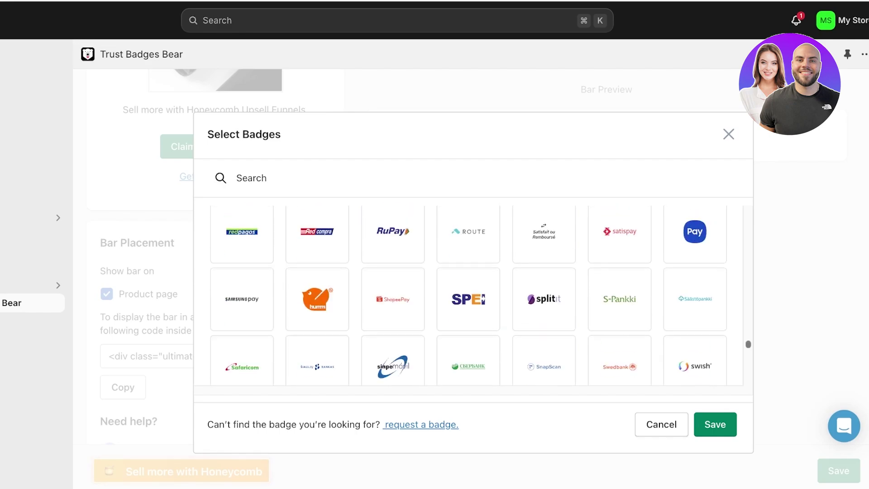
scroll(469, 295, "up", 1)
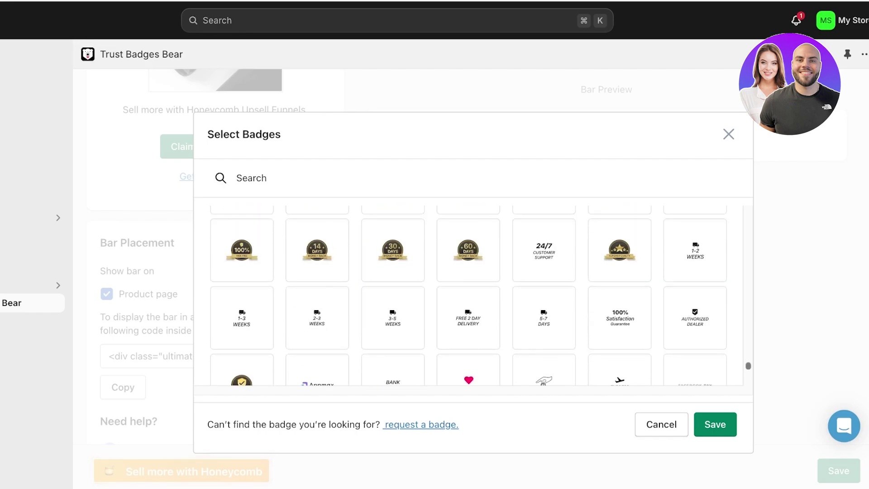
left_click(620, 317)
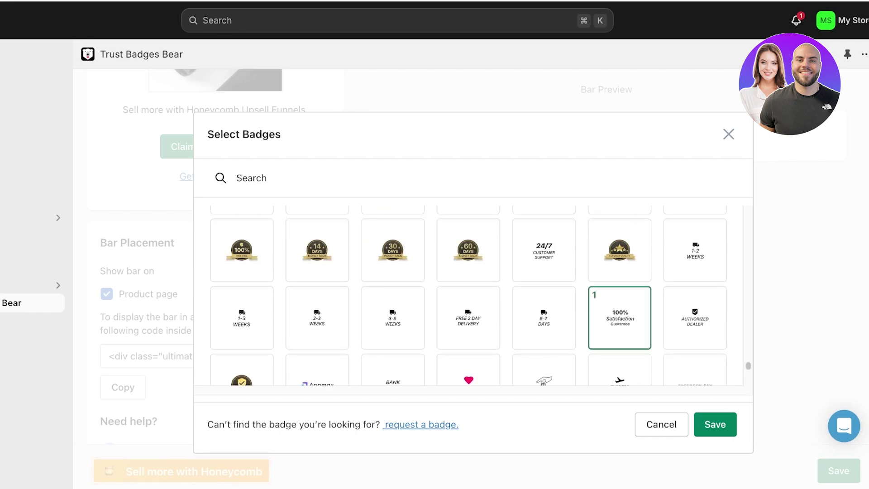
Select the 30 Days Money Back, 100% Genuine, 100% Quality Guarantee, 24/7 Customer Support and 1-2 Weeks badges, and deselect 100% Satisfaction Guarantee
scroll(469, 298, "up", 1)
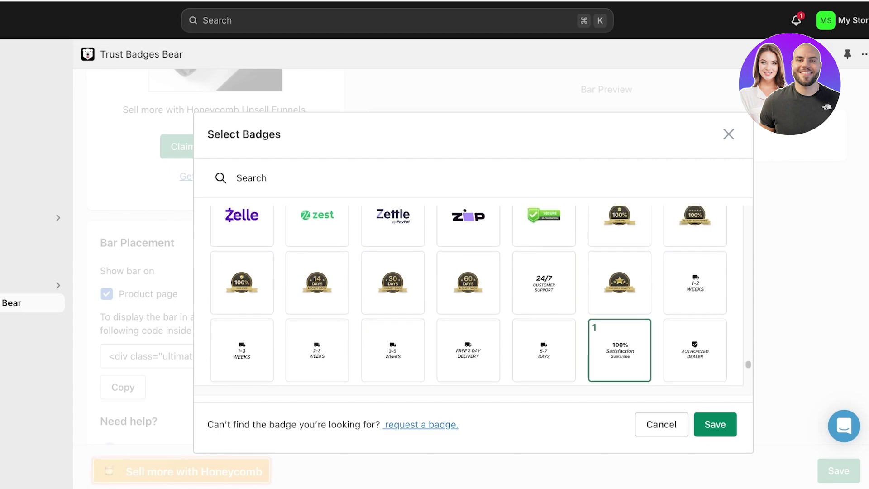
left_click(393, 282)
scroll(468, 294, "up", 1)
left_click(619, 231)
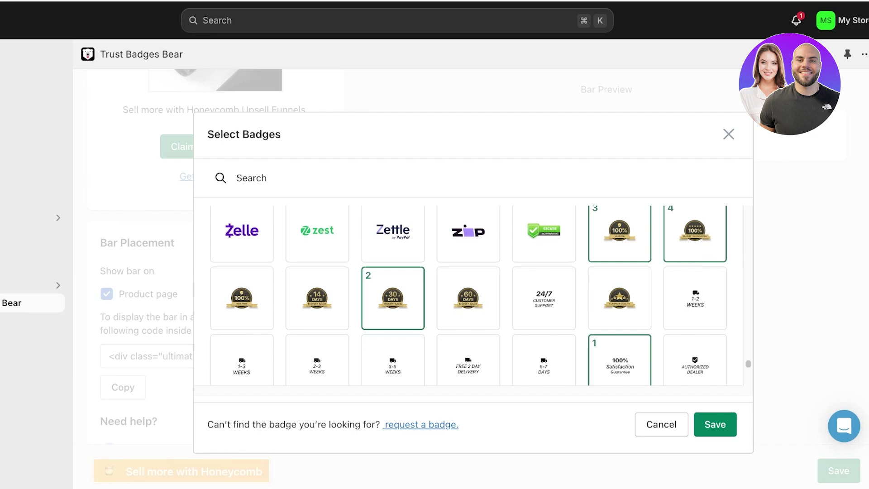
left_click(620, 360)
scroll(619, 317, "down", 1)
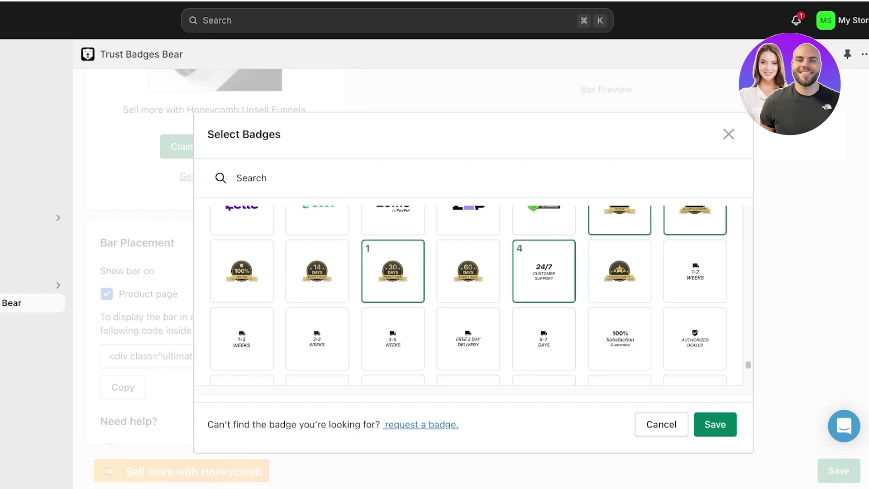
left_click(695, 270)
Add the Free Shipping, No Synthetic Colors and SSL Secure badges to the selection and save it
scroll(469, 294, "down", 4)
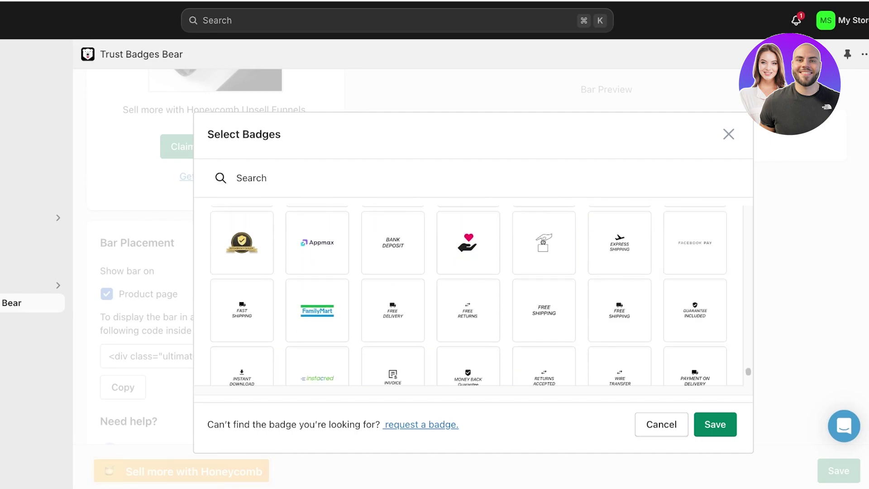
left_click(393, 310)
left_click(393, 310)
left_click(619, 310)
scroll(469, 294, "down", 10)
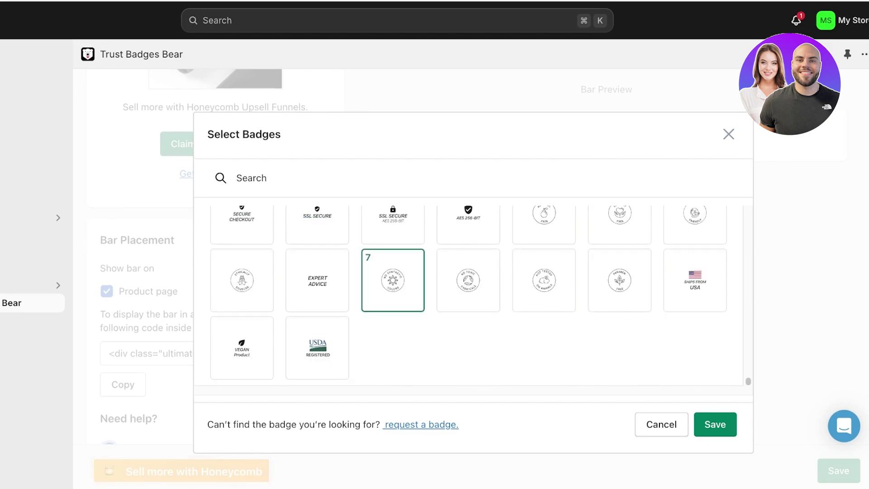
scroll(469, 295, "up", 1)
scroll(469, 294, "down", 1)
scroll(468, 294, "up", 1)
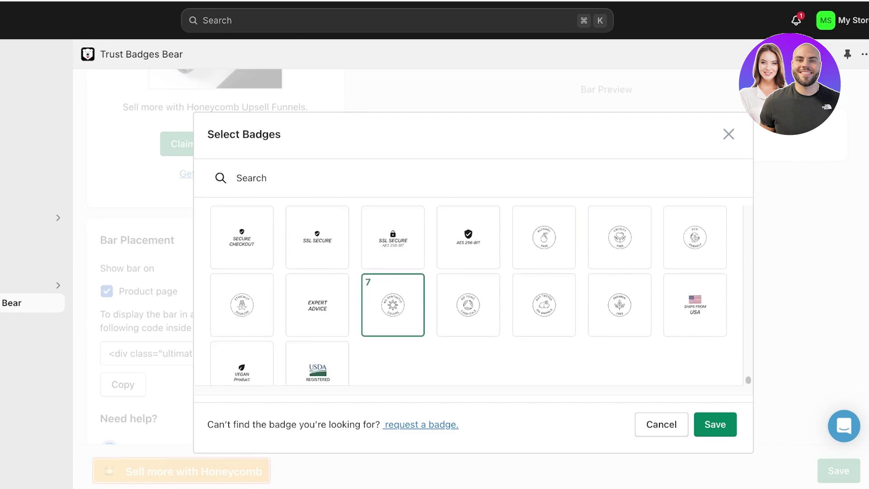
left_click(317, 237)
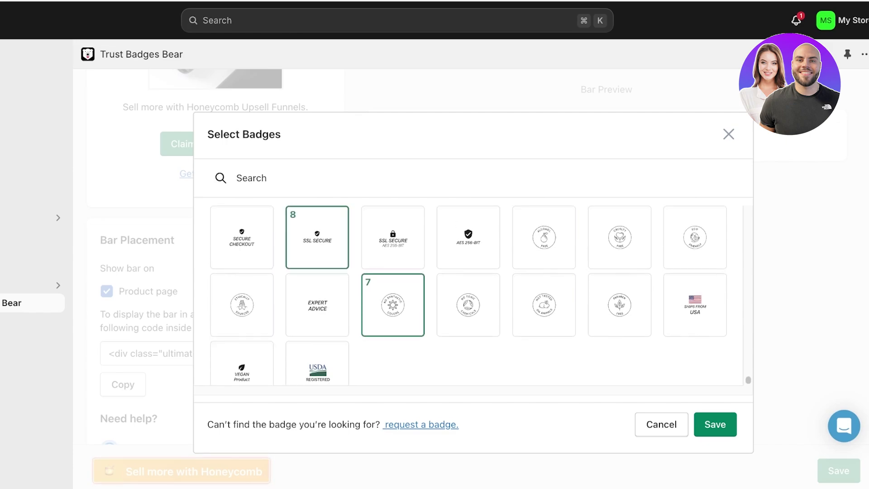
left_click(715, 424)
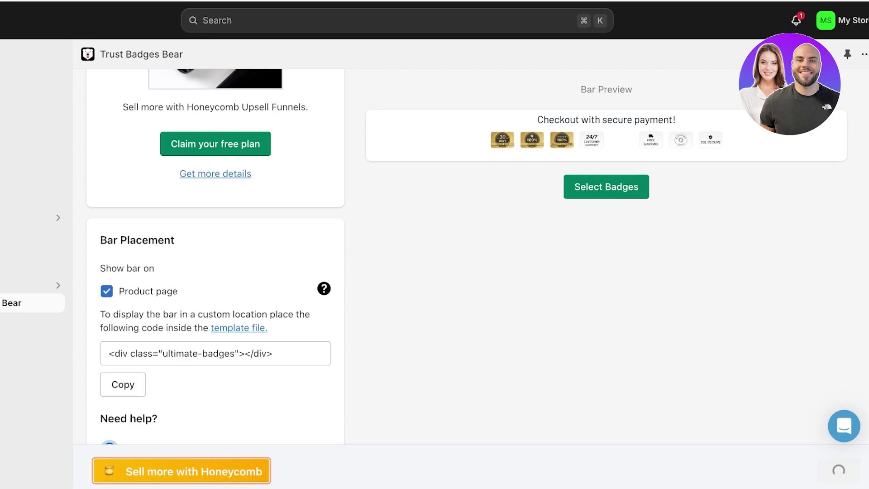
Clear the header text and turn off the header above the badge bar
scroll(215, 254, "up", 8)
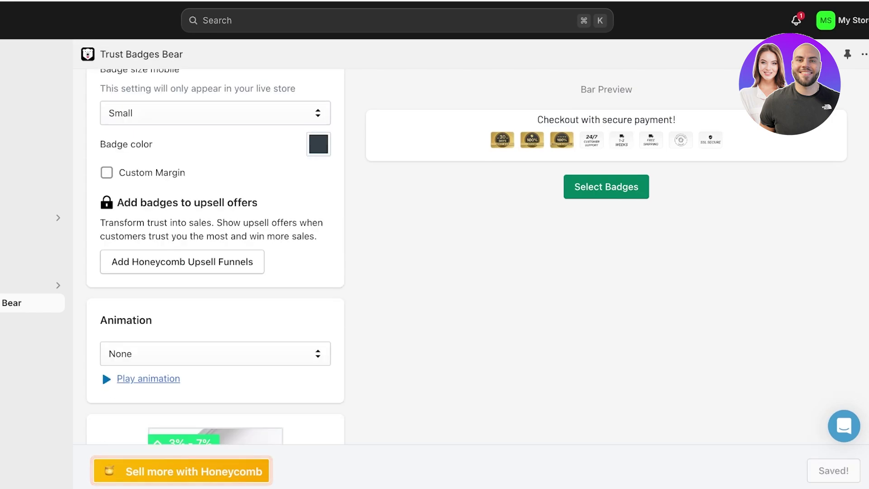
scroll(215, 253, "up", 5)
scroll(215, 253, "up", 10)
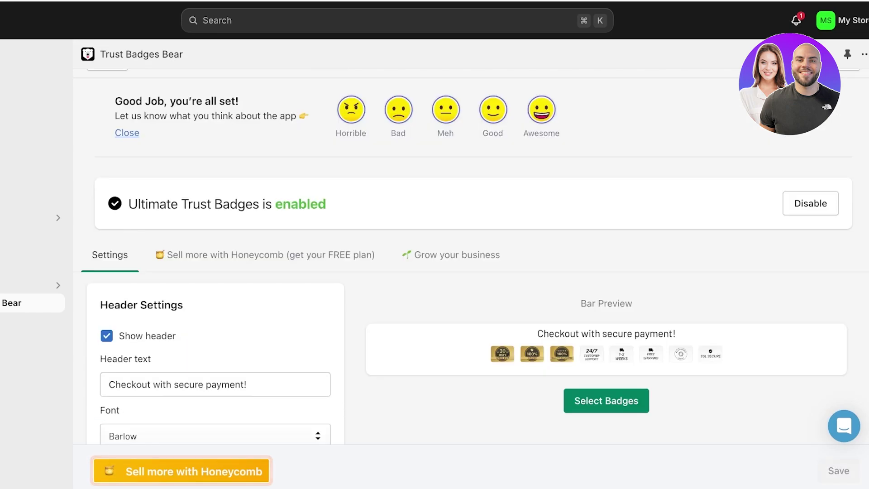
scroll(215, 253, "down", 4)
triple_click(189, 212)
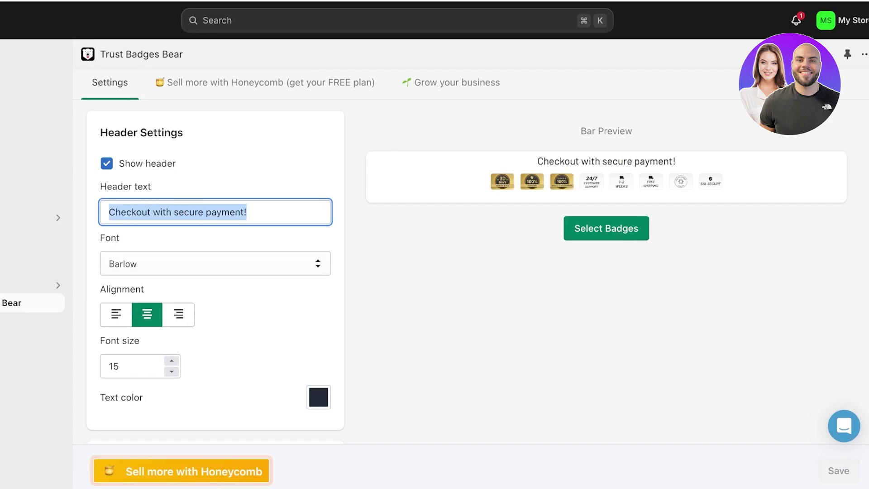
key("BackSpace")
left_click(107, 163)
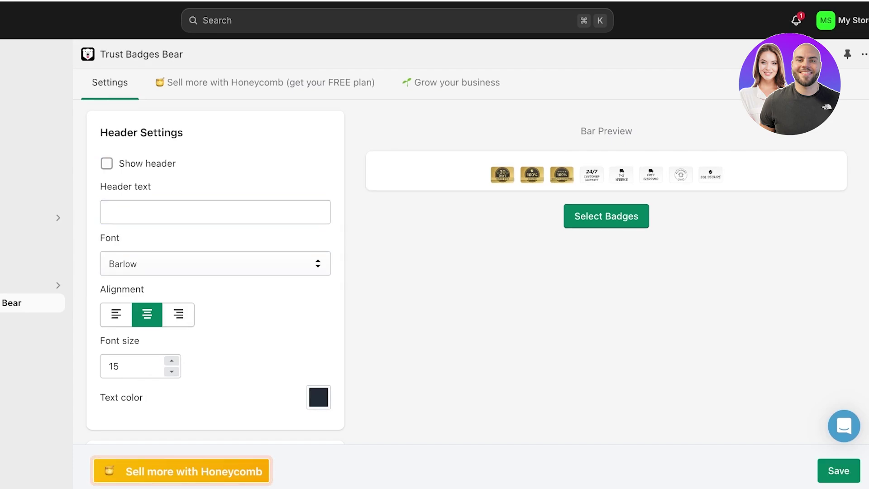
Set the desktop badge size to Medium after trying Small, and save the badge bar settings
scroll(215, 253, "down", 8)
scroll(215, 254, "up", 5)
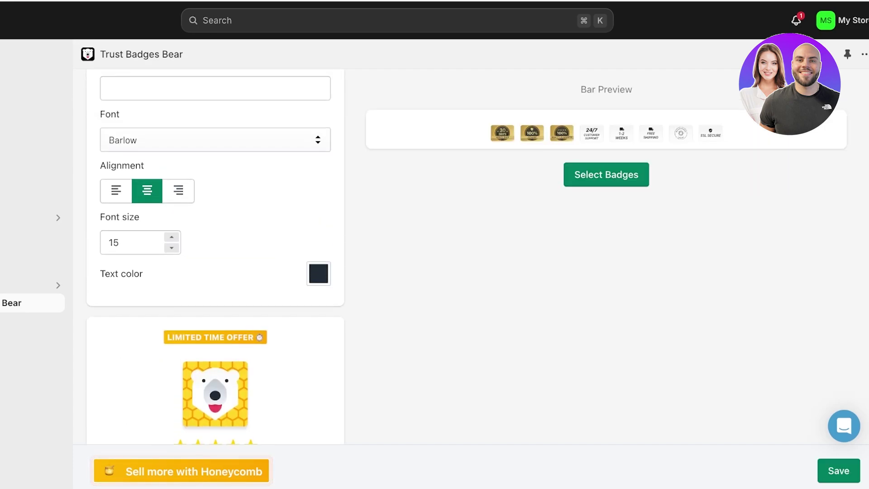
scroll(215, 254, "down", 10)
scroll(215, 253, "down", 2)
left_click(215, 313)
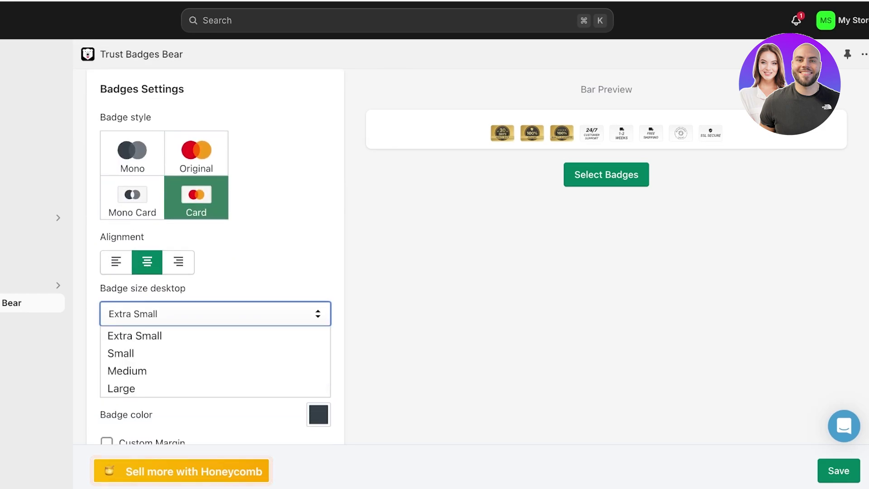
left_click(215, 353)
left_click(215, 314)
left_click(214, 370)
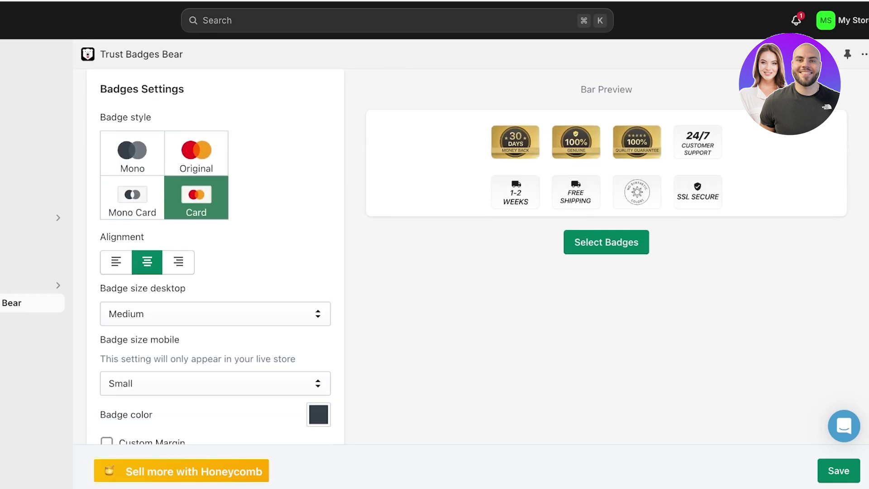
left_click(838, 471)
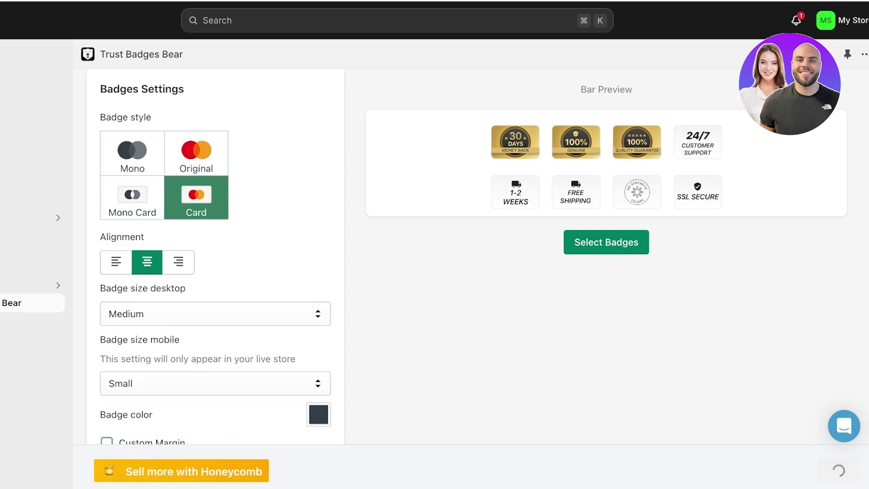
Copy the bar placement code again from the bar placement settings
scroll(215, 256, "down", 6)
scroll(215, 256, "down", 10)
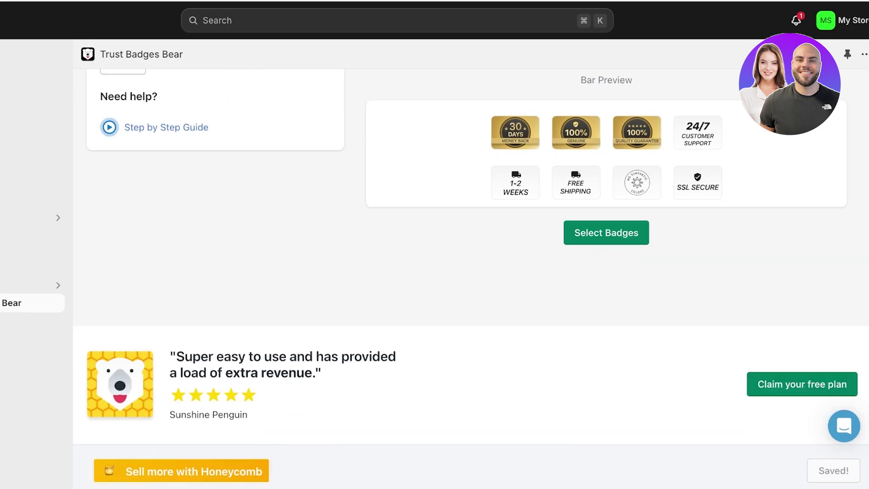
scroll(215, 255, "up", 4)
left_click(123, 240)
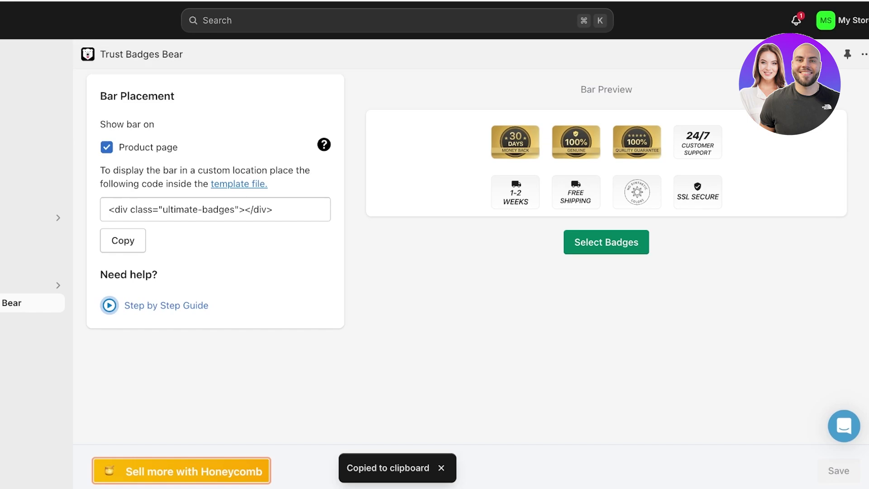
Open the online store and view the Mustard Pants product page to check for the badge bar
scroll(215, 253, "up", 5)
left_click(55, 234)
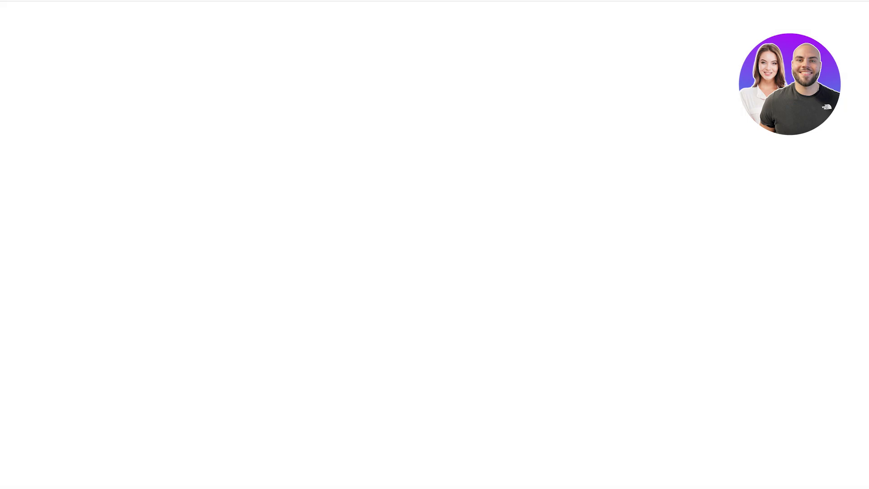
scroll(435, 245, "down", 10)
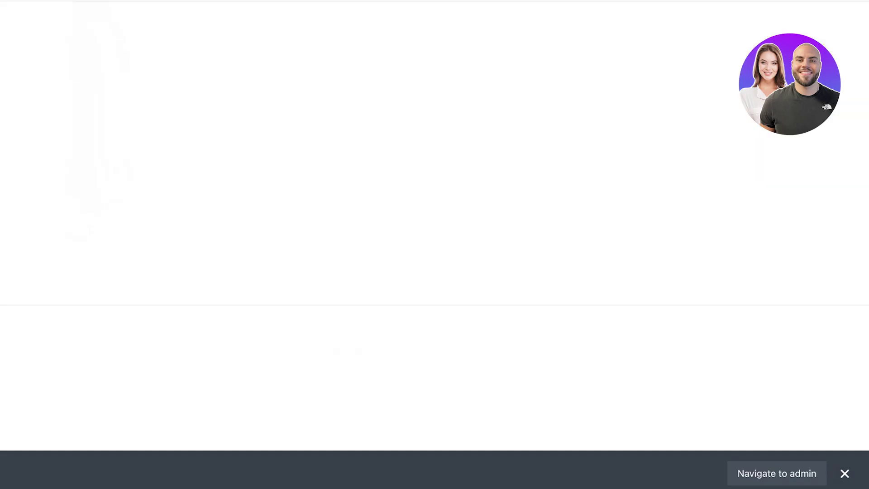
left_click(48, 241)
scroll(434, 244, "down", 2)
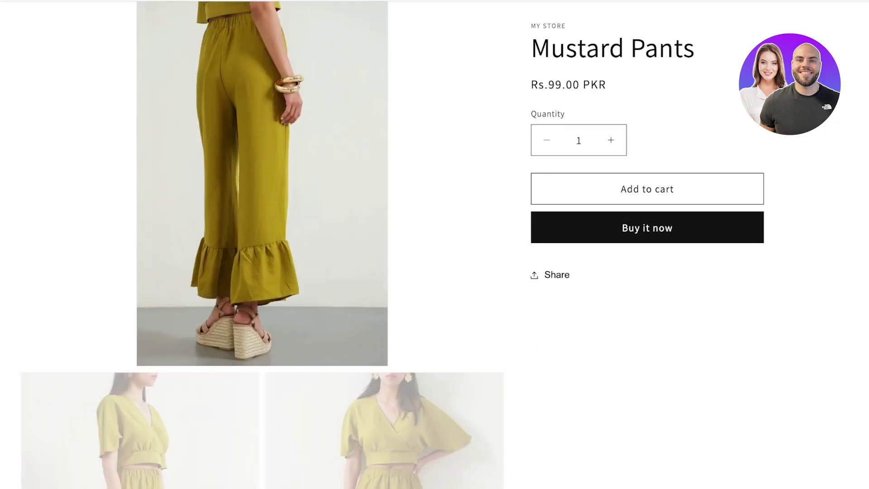
Examine the trust badge bar below the purchase buttons on the Mustard Pants product page
scroll(262, 243, "down", 1)
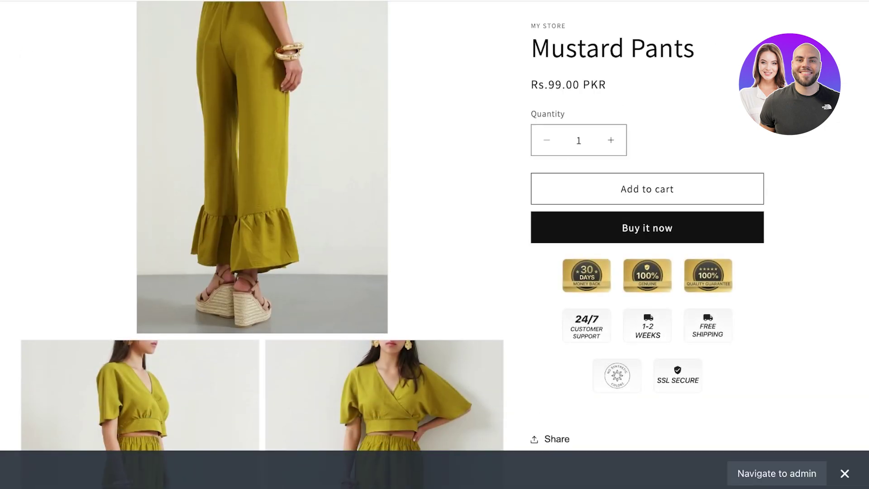
scroll(262, 181, "up", 1)
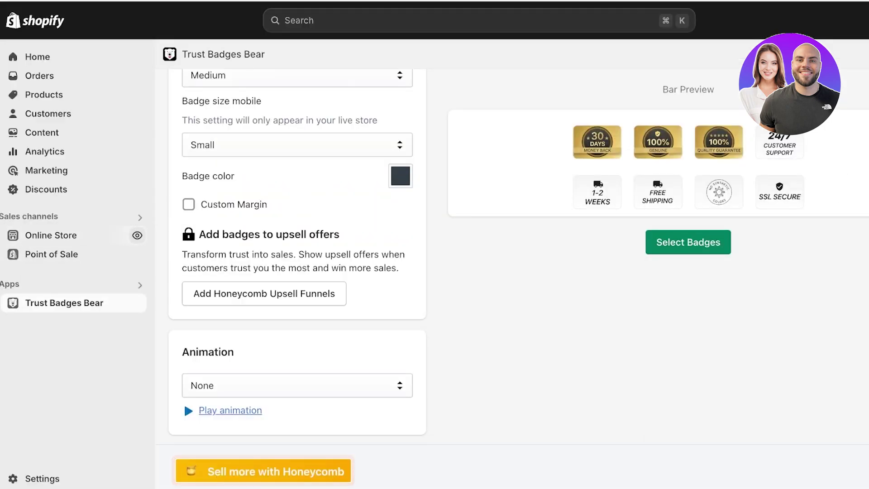
Open the current Dawn theme of the online store for customization and add a Custom Liquid section to the home page template
left_click(51, 235)
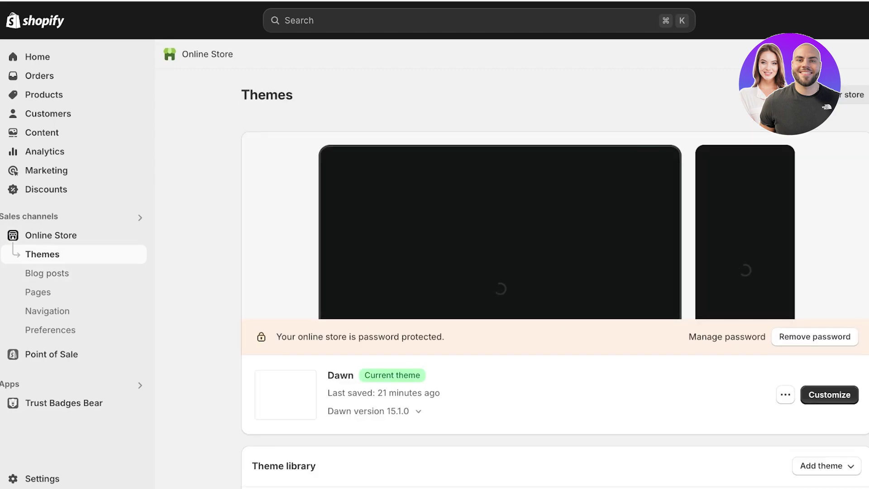
left_click(829, 394)
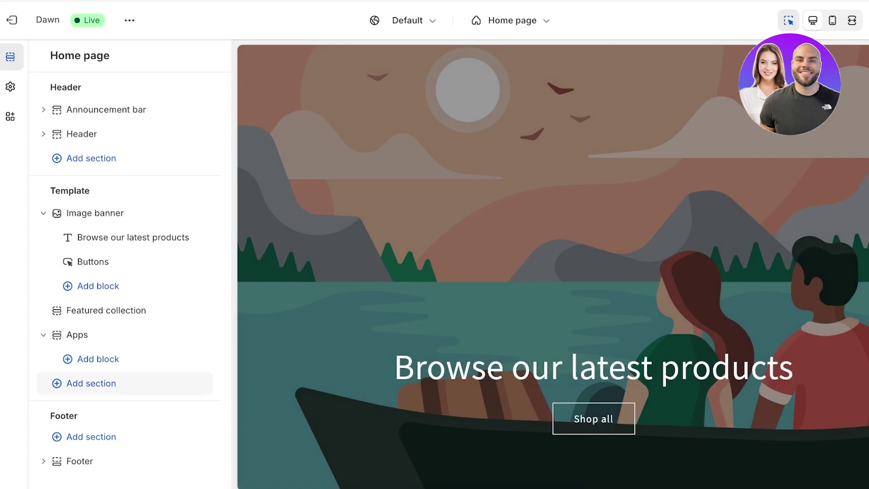
left_click(91, 383)
scroll(302, 244, "down", 3)
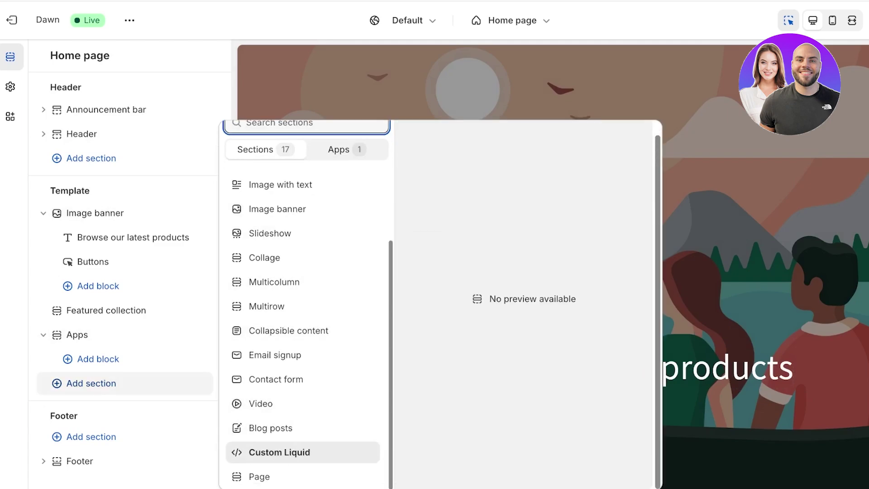
left_click(279, 452)
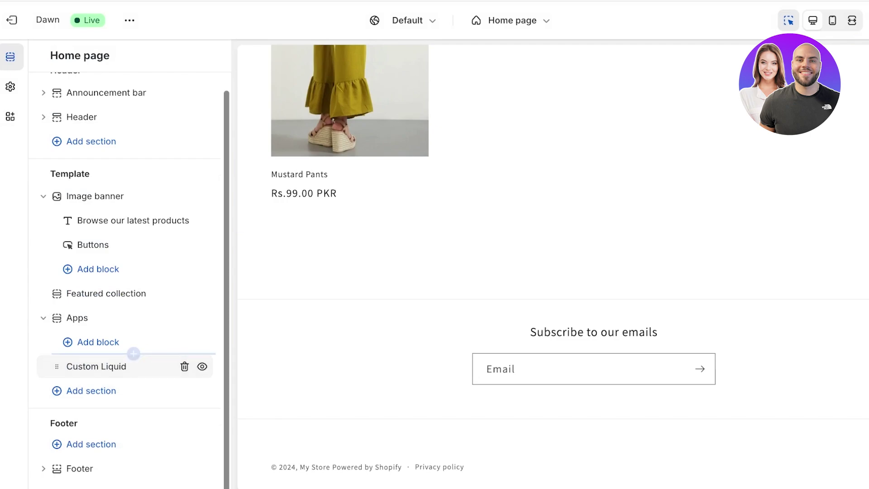
Paste the copied badge bar placement code into the Custom Liquid section's Liquid code and save the theme
left_click(133, 360)
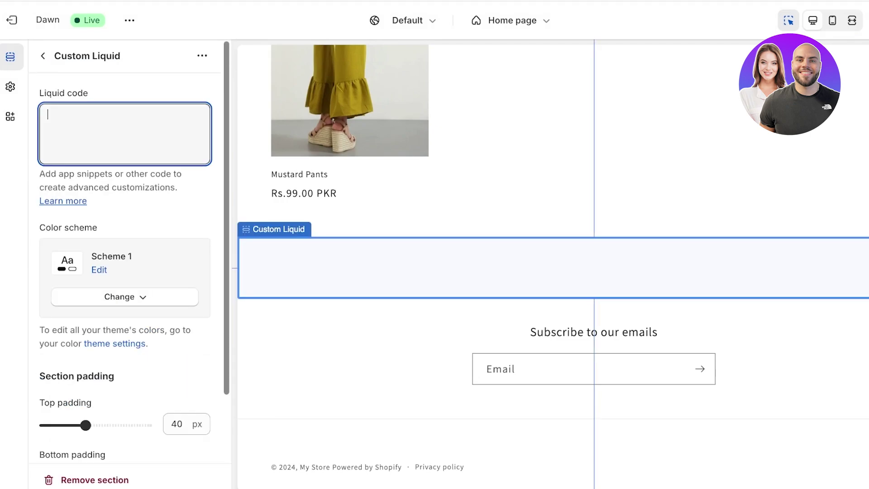
key("ctrl+v")
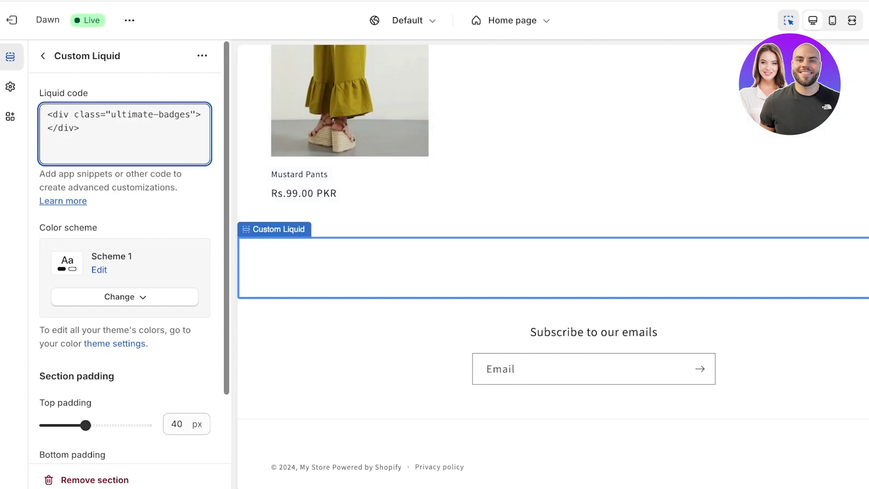
key("ctrl+s")
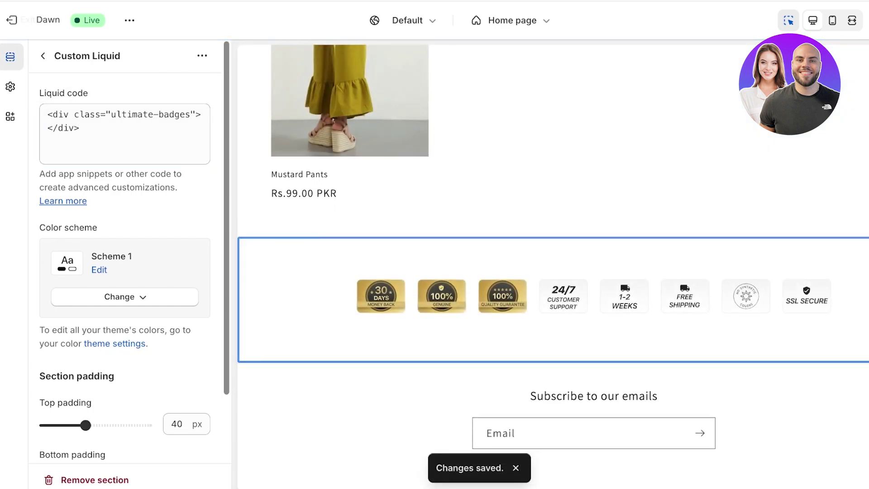
Move the Custom Liquid section above Featured collection in the home page template and save the theme
left_click(43, 55)
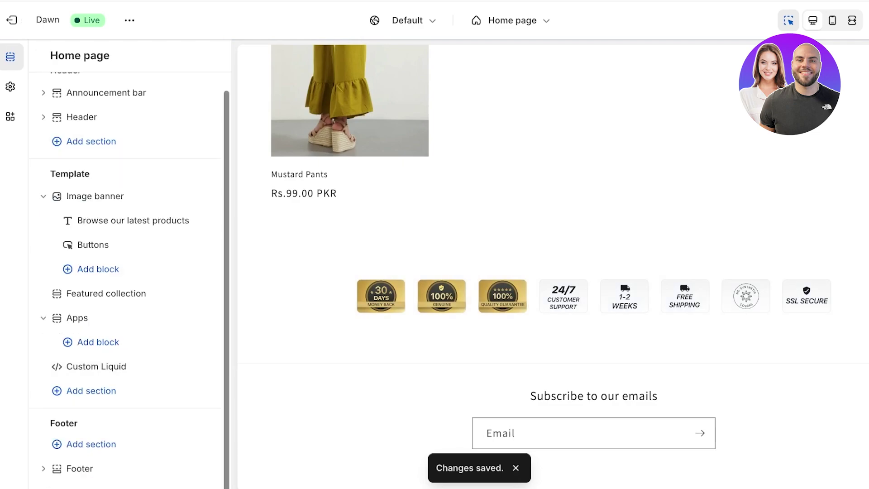
left_click_drag(90, 365, 107, 302)
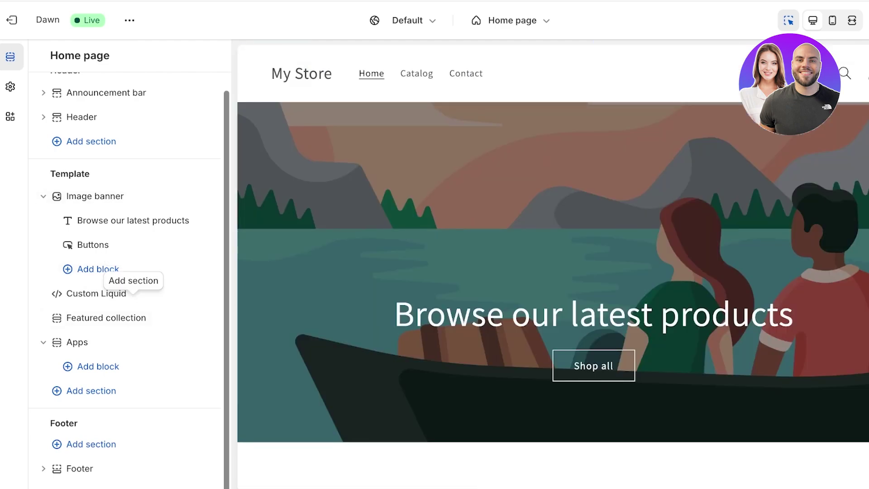
left_click(134, 304)
left_click(282, 460)
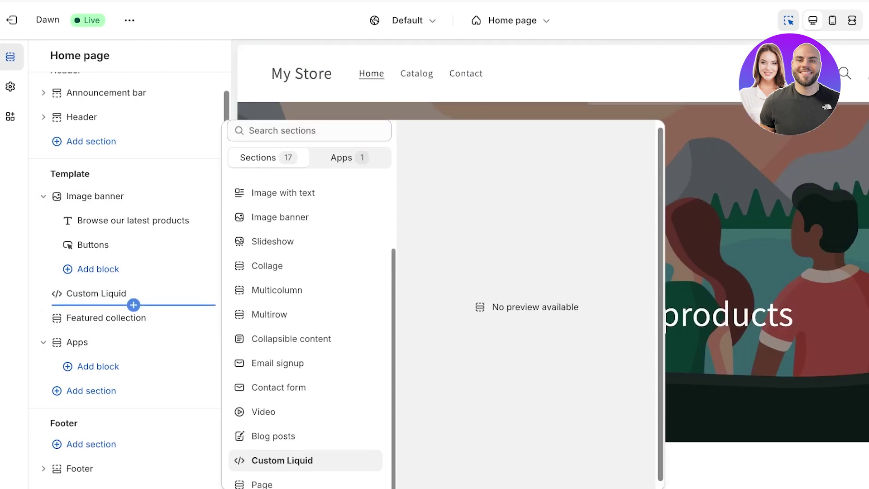
key("Escape")
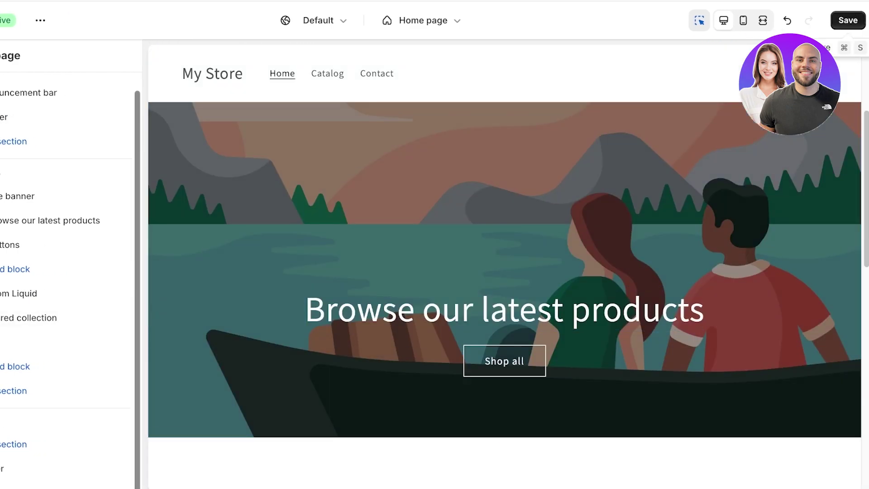
left_click(848, 20)
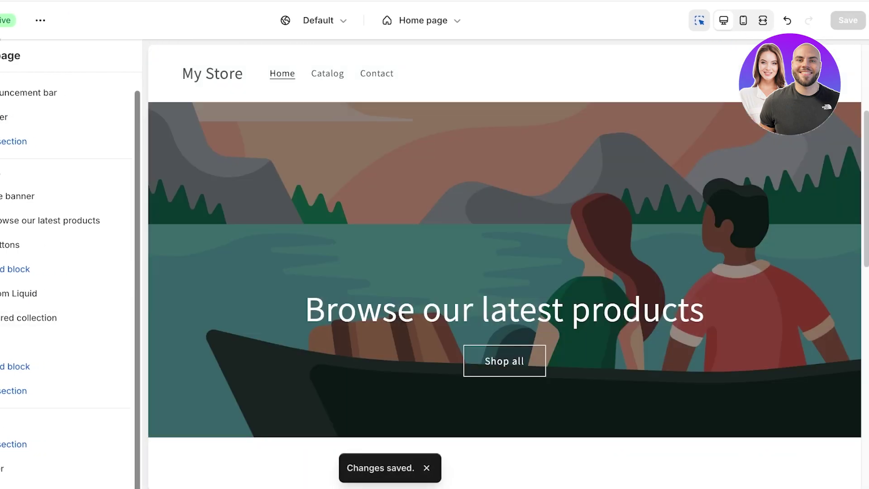